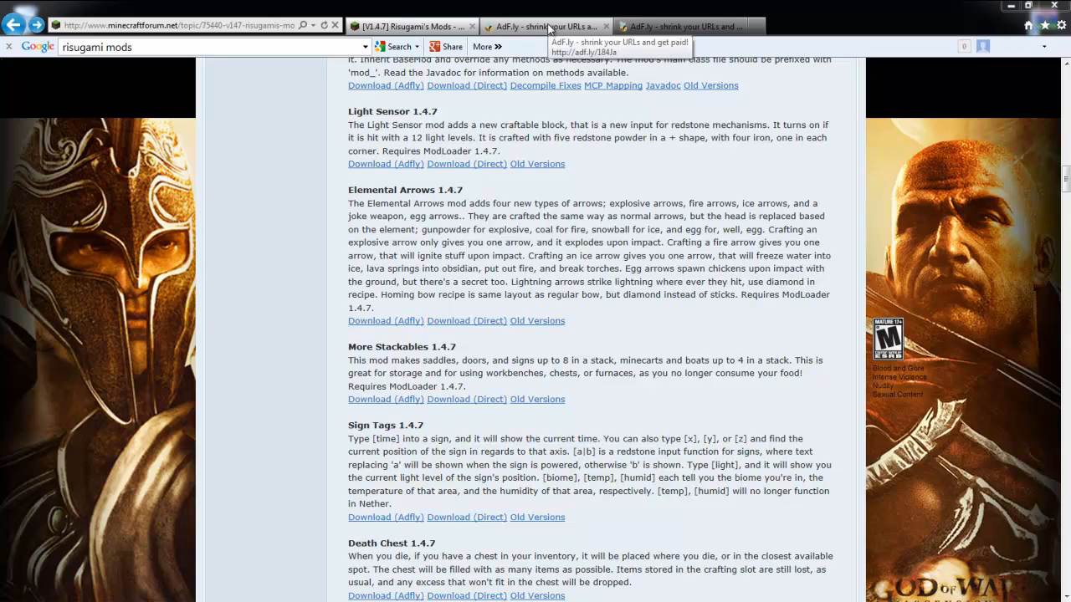
Skip the adf.ly ad to download Arrows Mod.zip to the desktop
click(548, 26)
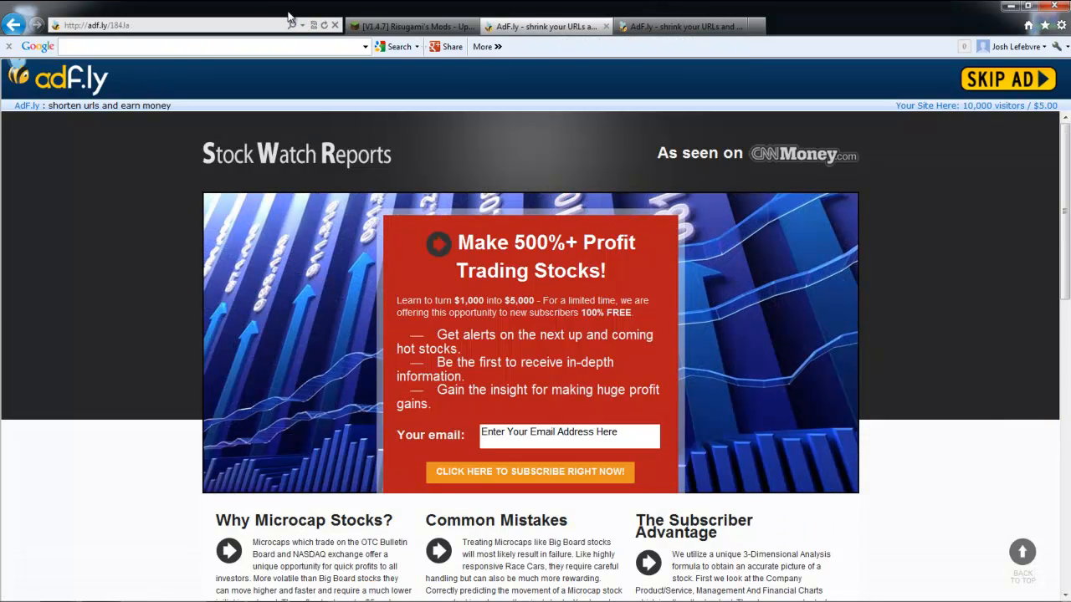
click(324, 25)
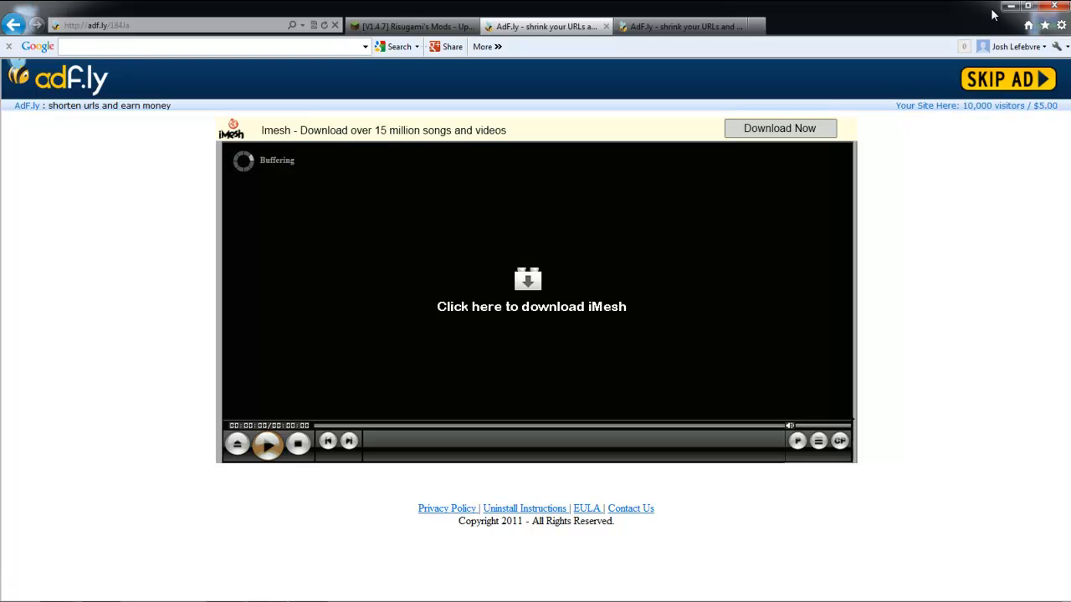
click(1007, 79)
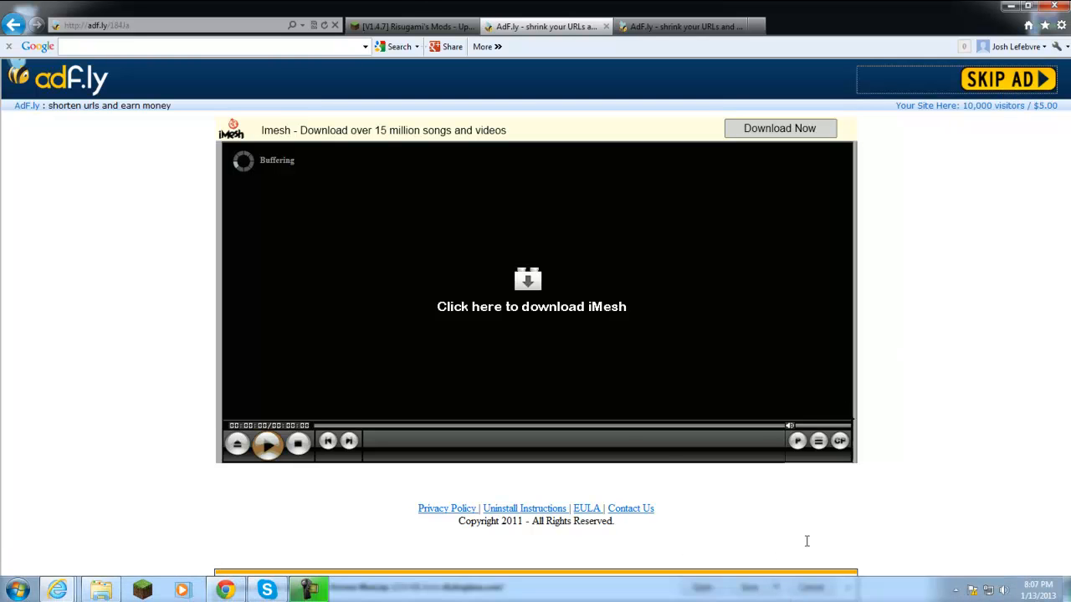
click(846, 587)
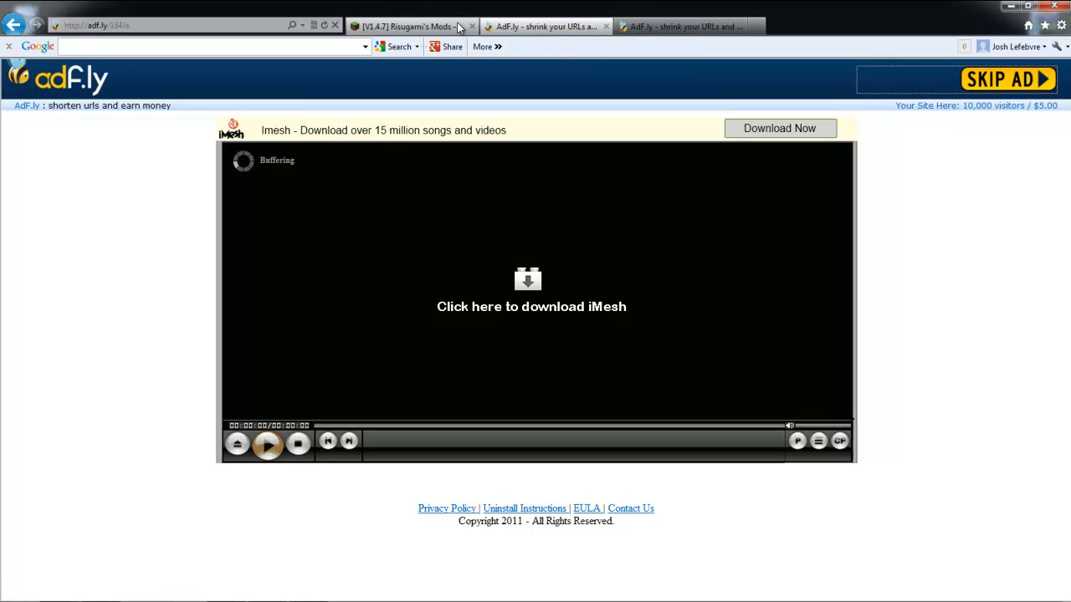
Switch to the third AdF.ly link and minimize Internet Explorer to show the desktop
click(677, 26)
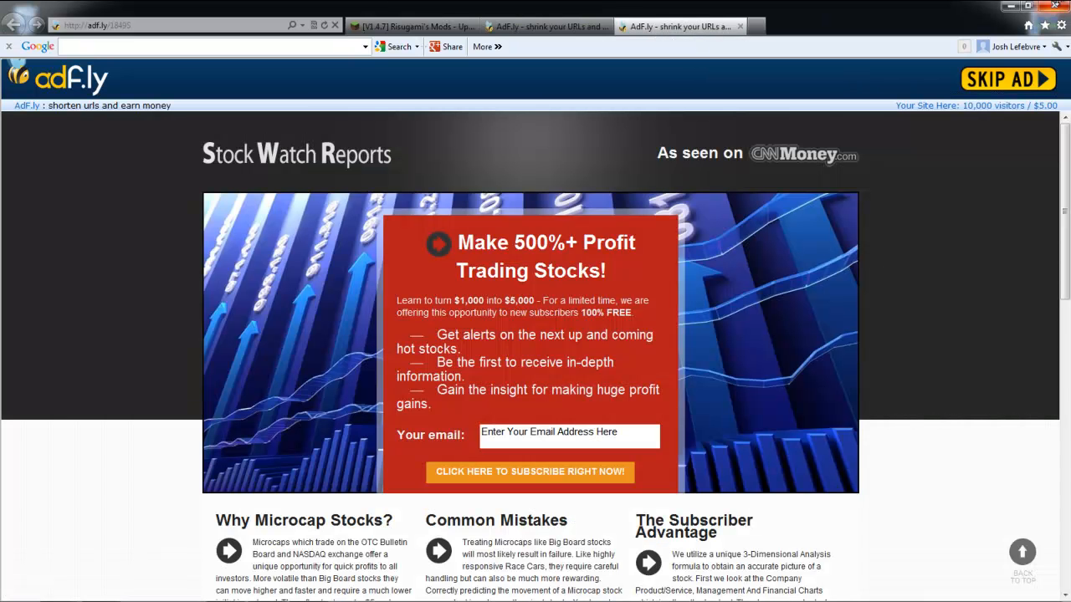
click(1012, 7)
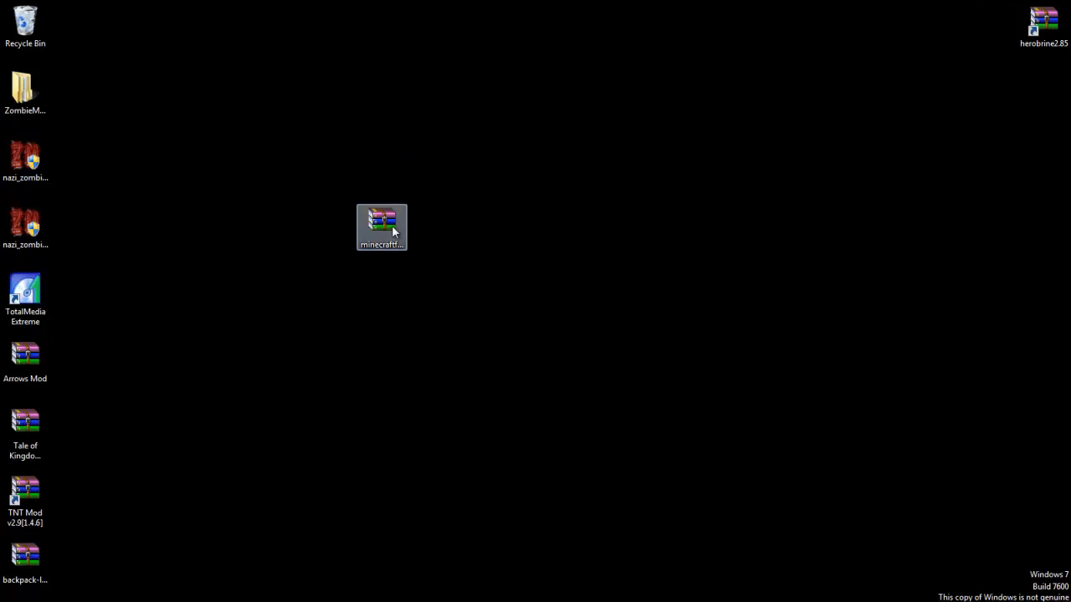
Move the forge archive to the top row and Arrows Mod to the desktop centre
drag(391, 225, 114, 65)
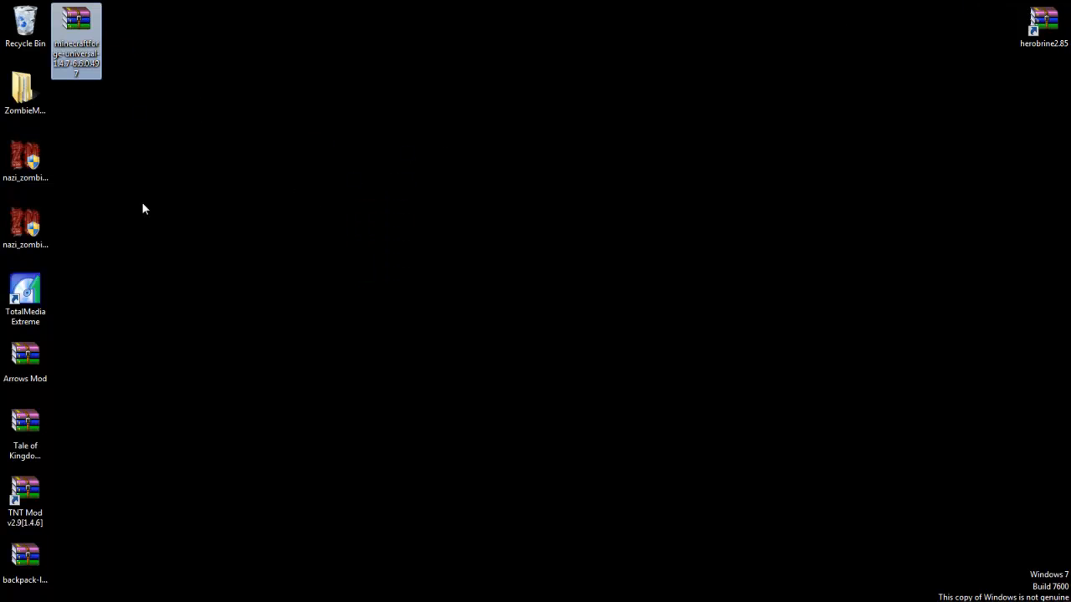
drag(25, 356, 393, 297)
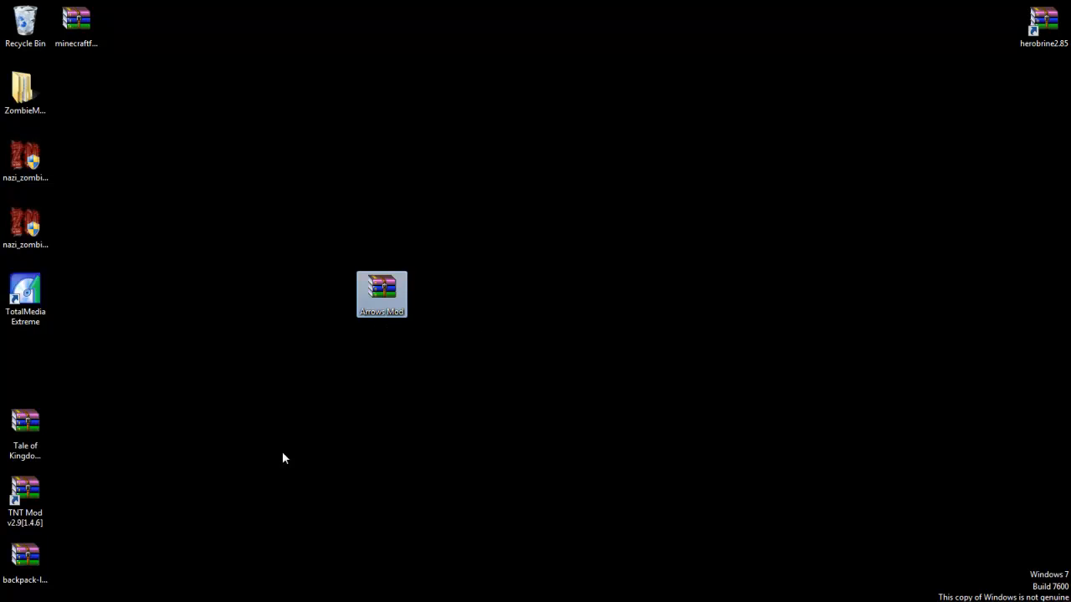
click(17, 591)
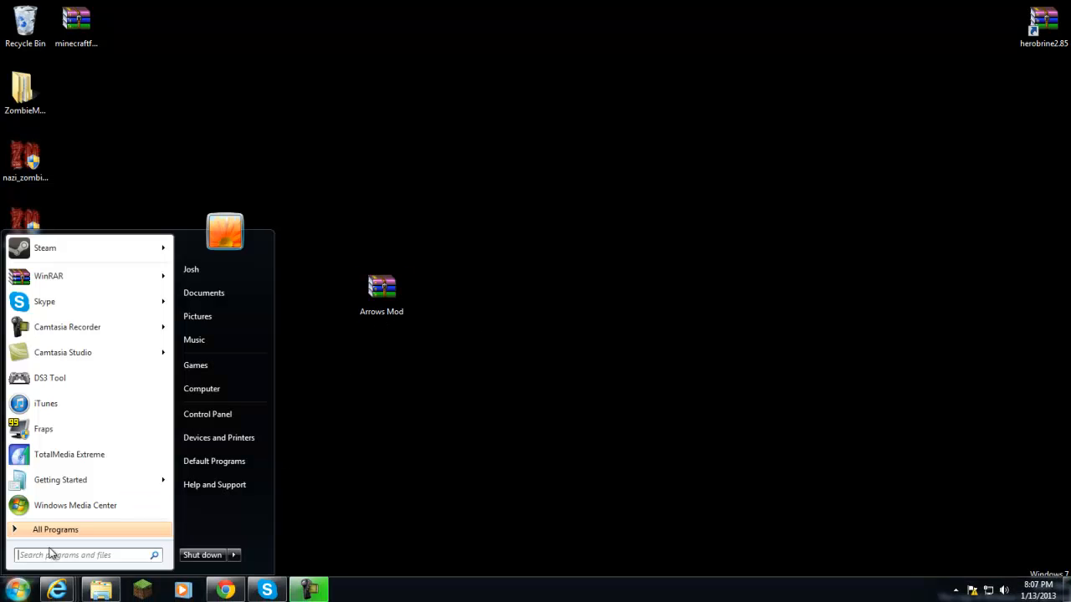
text(mod)
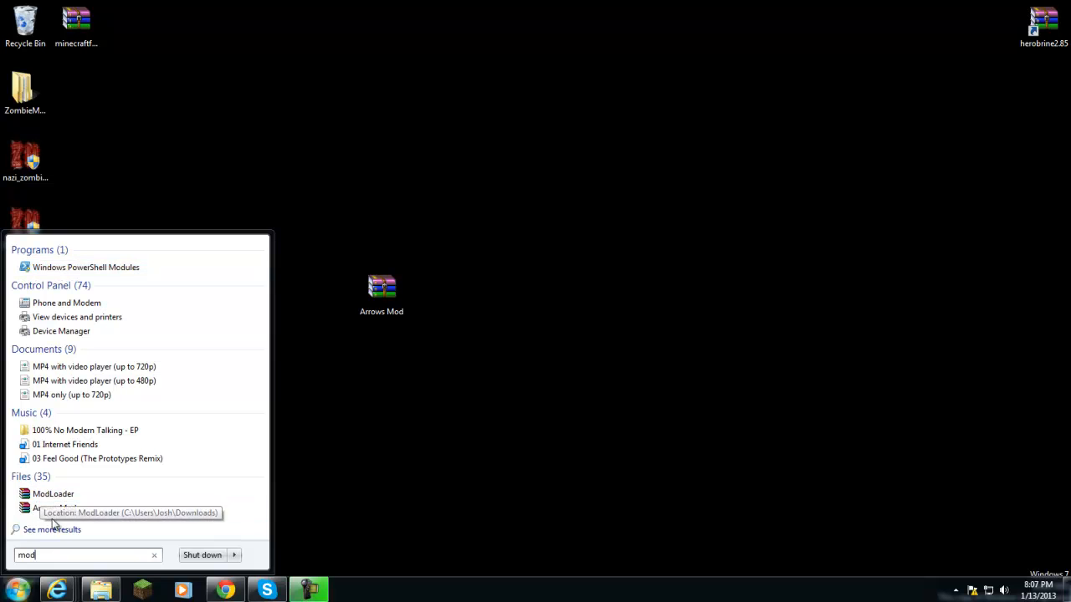
text(loa)
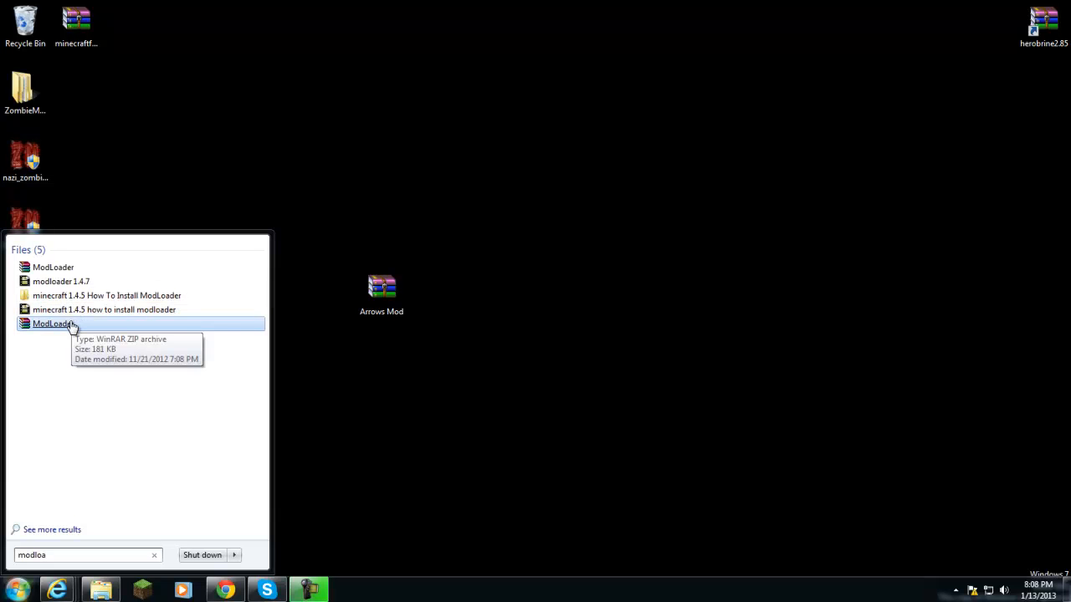
Drag ModLoader from the Start search results onto the desktop beside Arrows Mod
drag(53, 267, 490, 330)
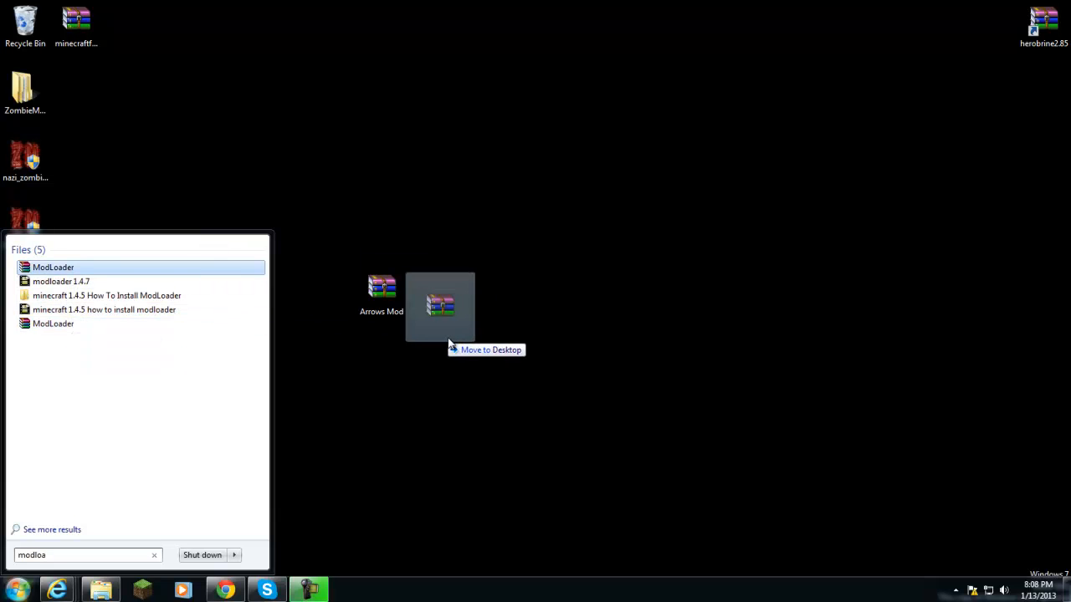
drag(383, 291, 429, 298)
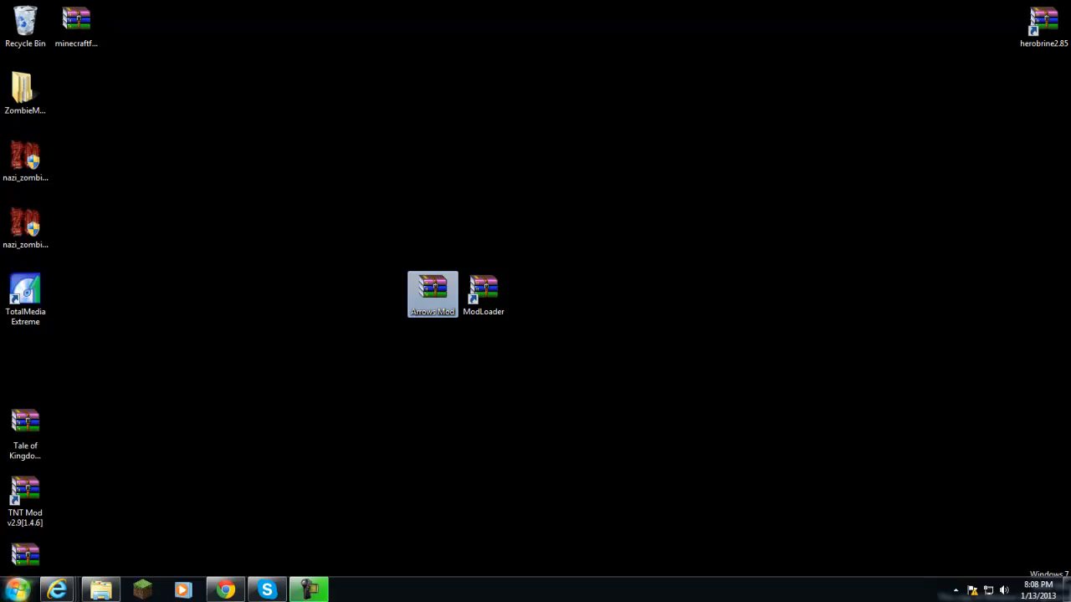
key(super)
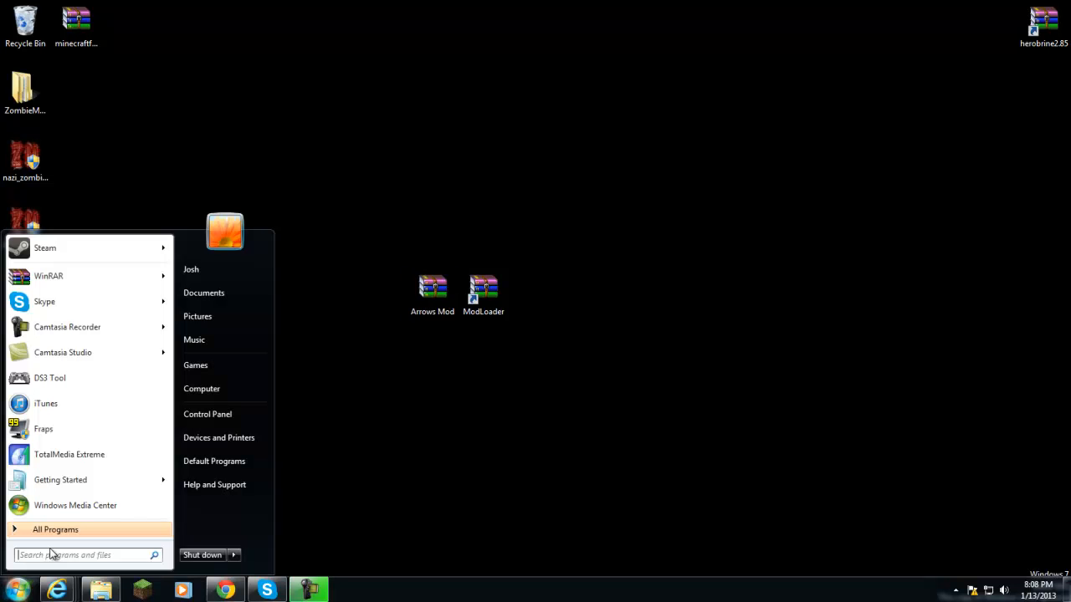
Search %appdata% from the Start menu to open the Roaming folder in Explorer
click(57, 555)
text(%)
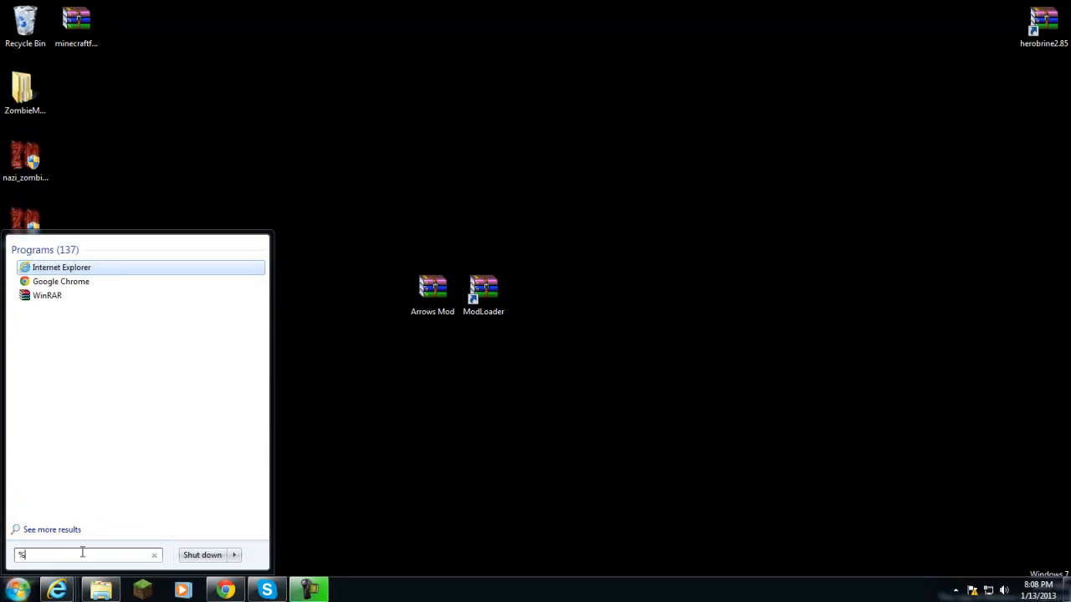
text(appda)
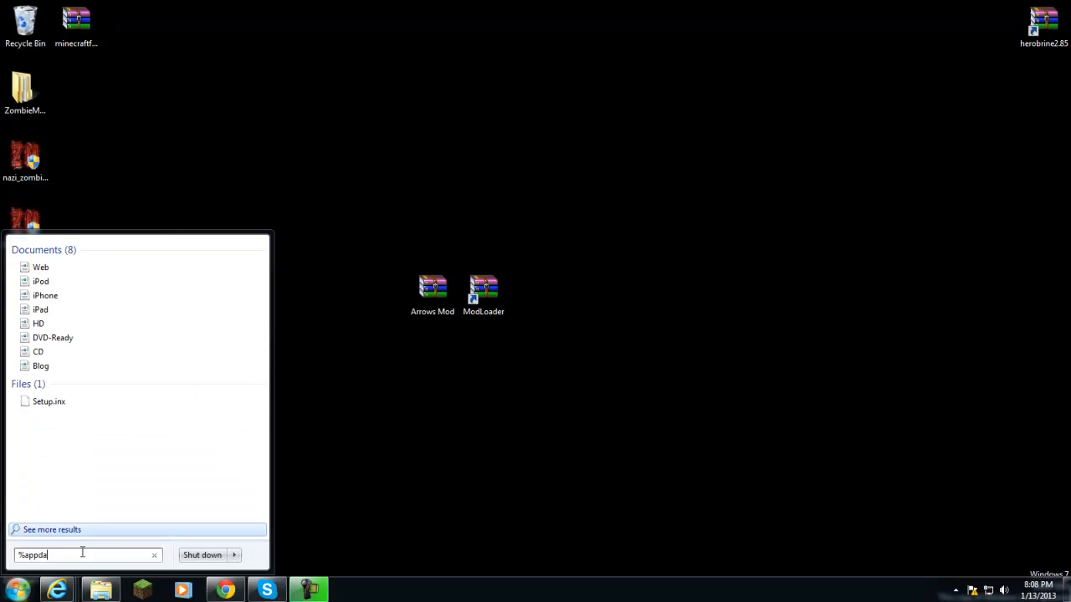
text(ta%)
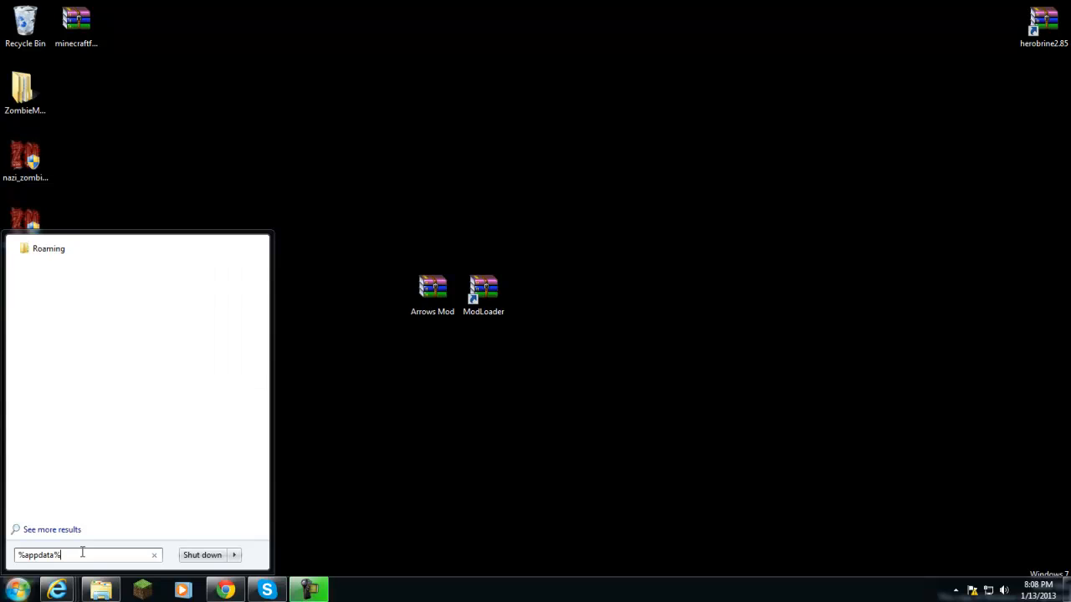
key(Return)
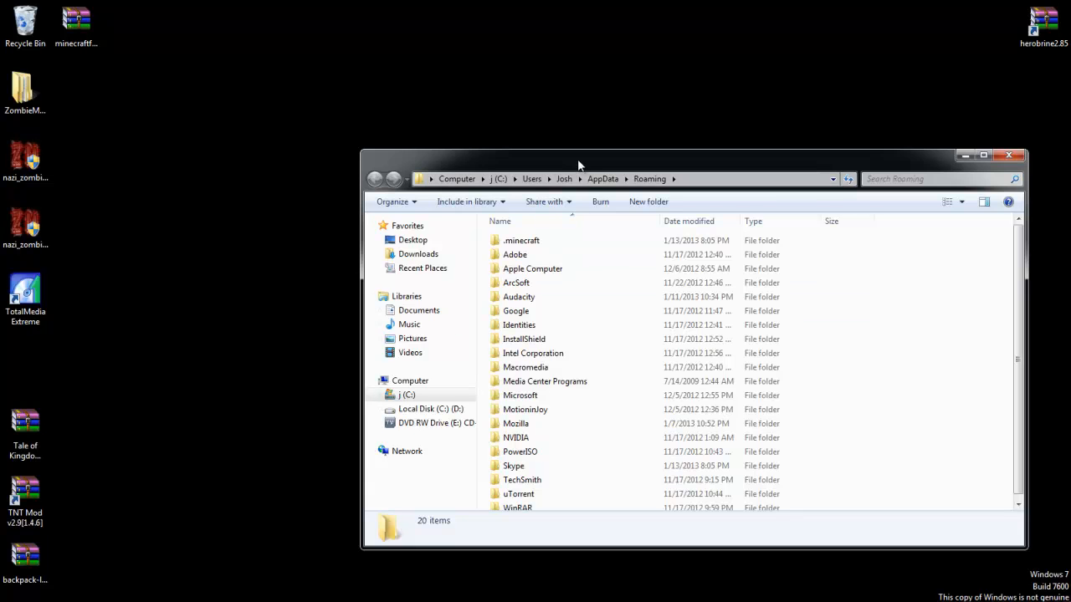
Maximize Explorer and browse into .minecraft\bin to select minecraft.jar
drag(580, 160, 502, 0)
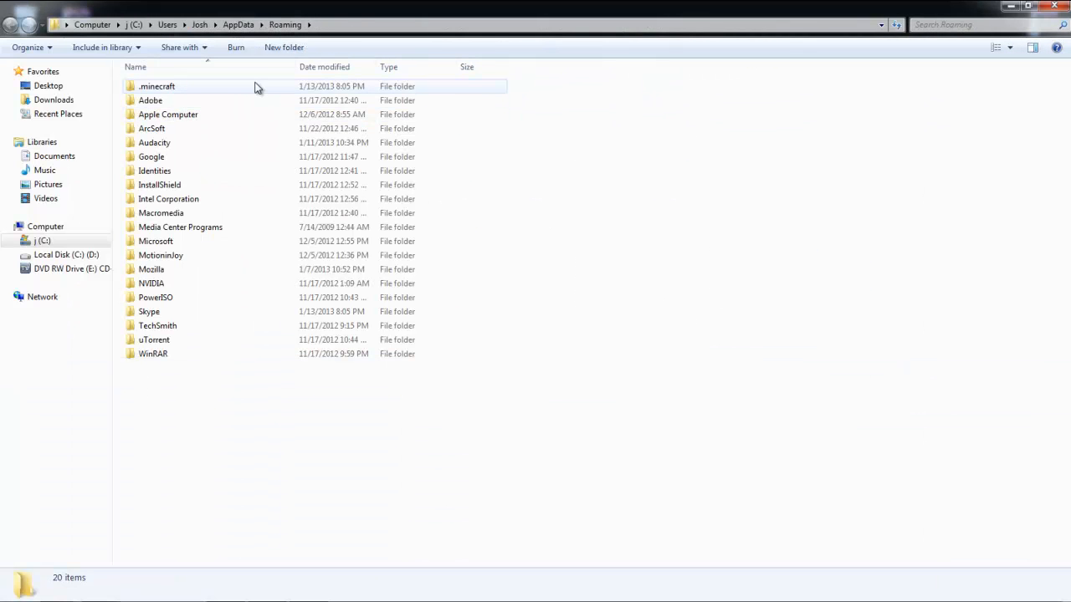
double_click(251, 88)
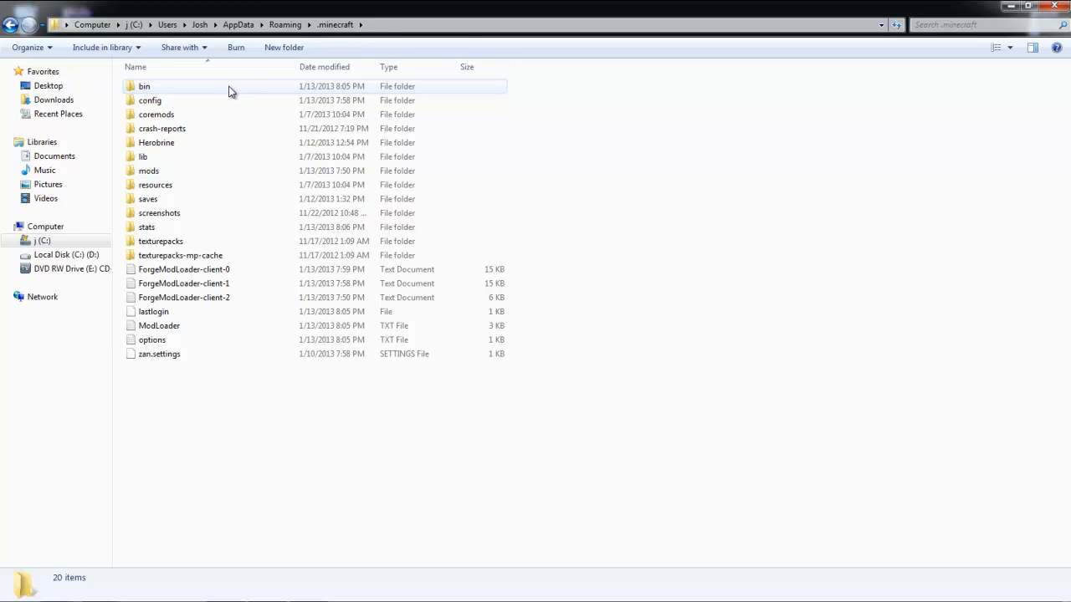
double_click(230, 87)
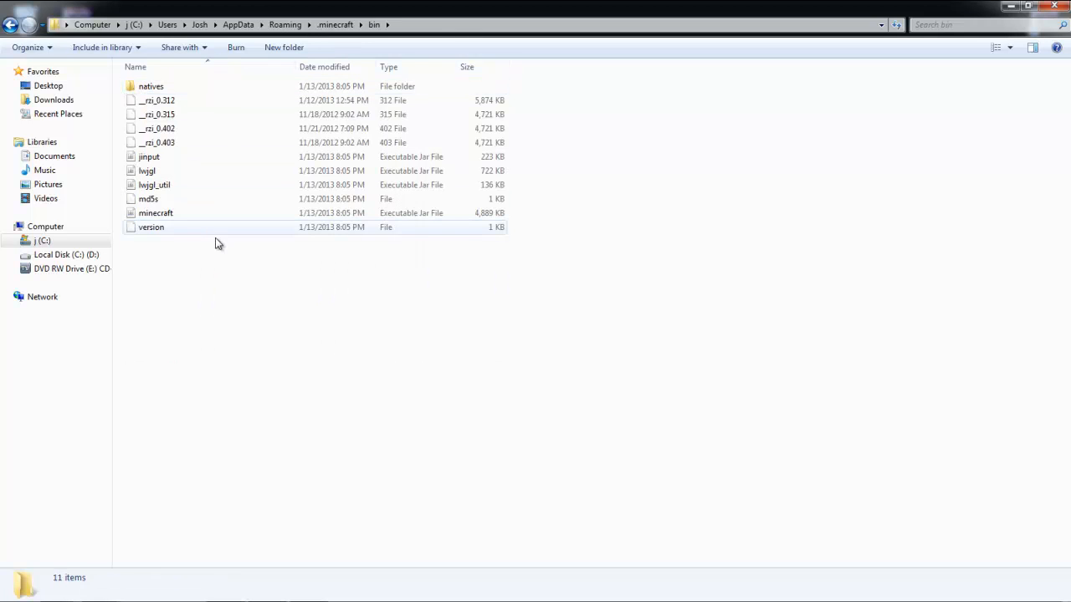
click(155, 212)
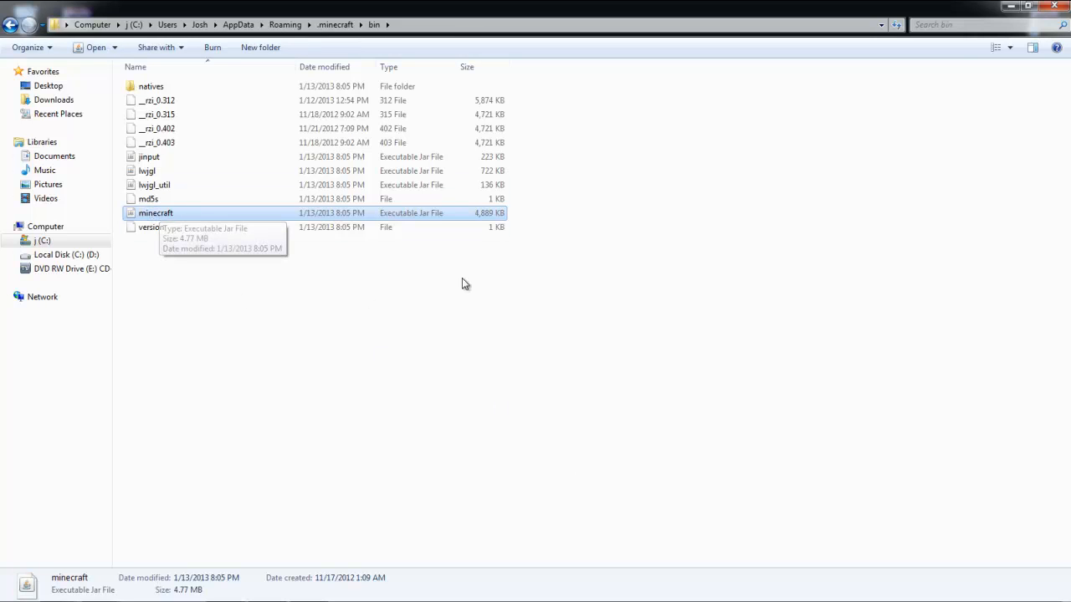
Open minecraft.jar with WinRAR archiver and close the license purchase page that appears
right_click(306, 211)
mouse_move(348, 234)
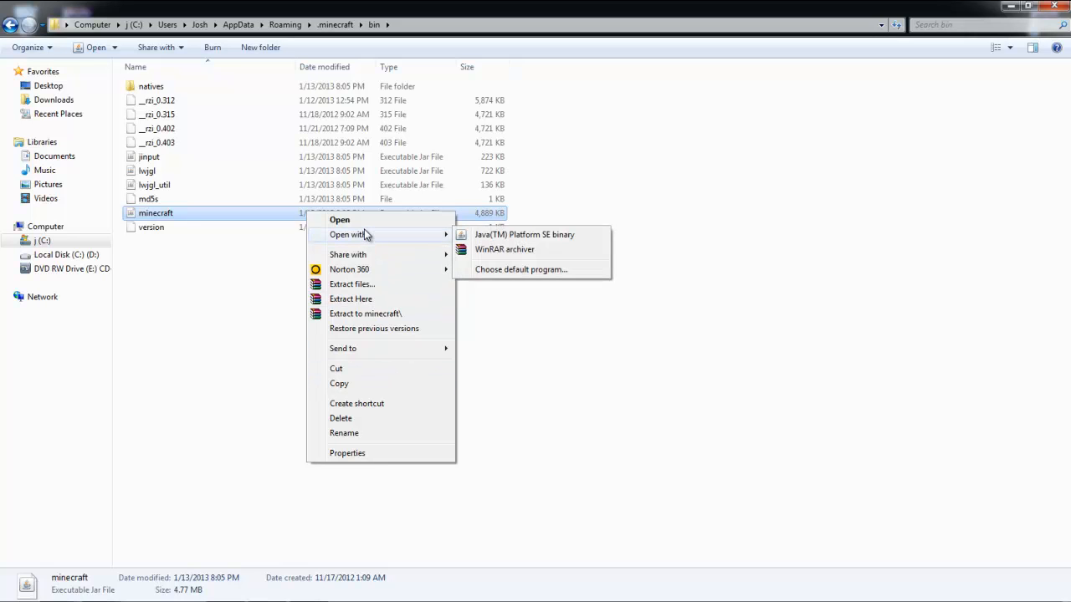
click(530, 251)
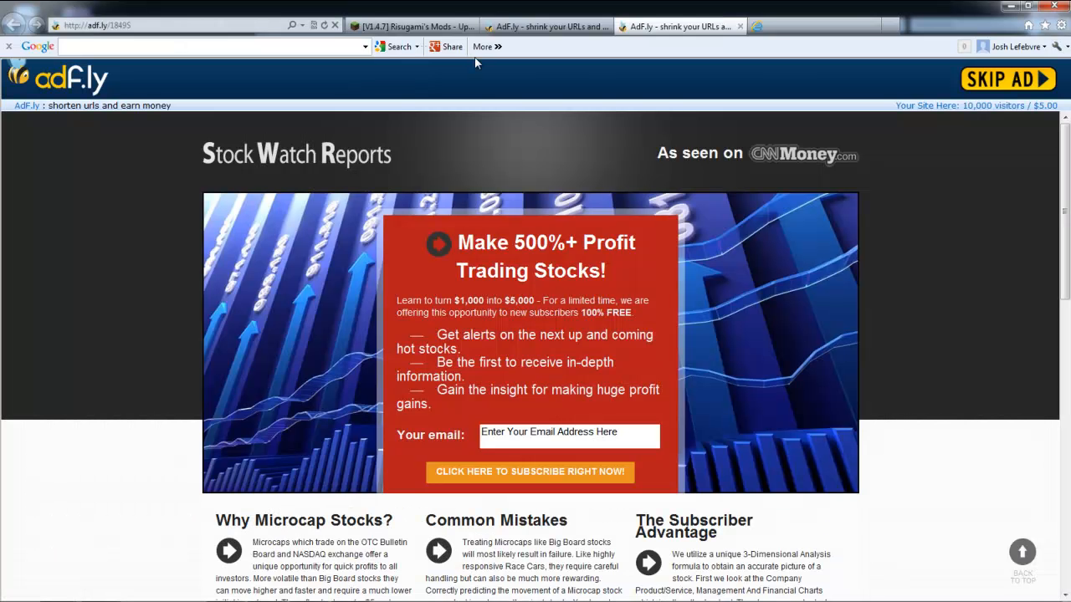
click(786, 29)
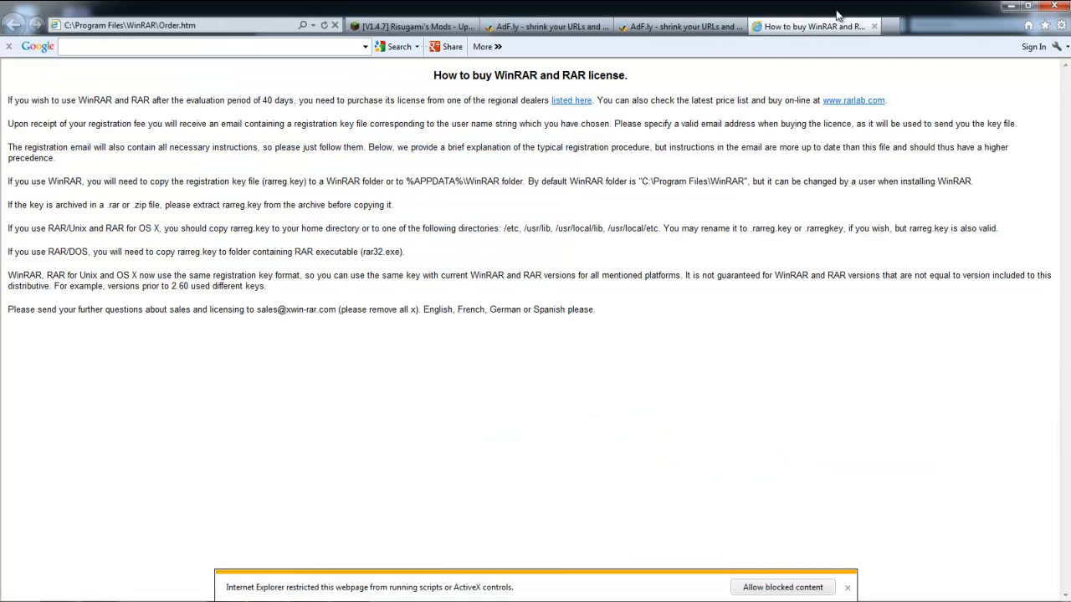
click(874, 26)
Dismiss the WinRAR nag, reveal the desktop and dock minecraft.jar on the right half
click(1009, 7)
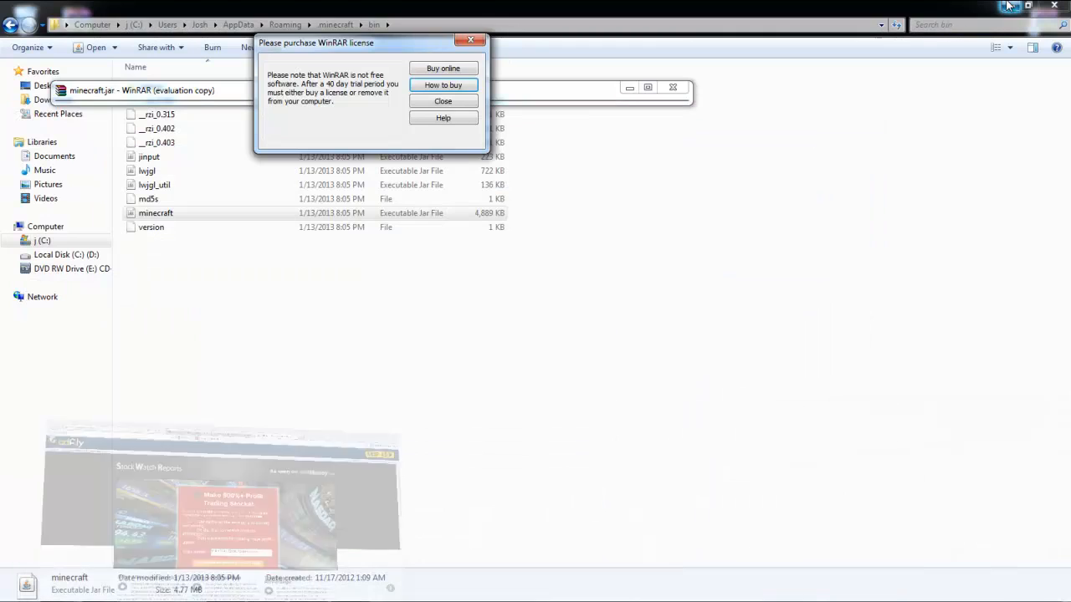
click(471, 41)
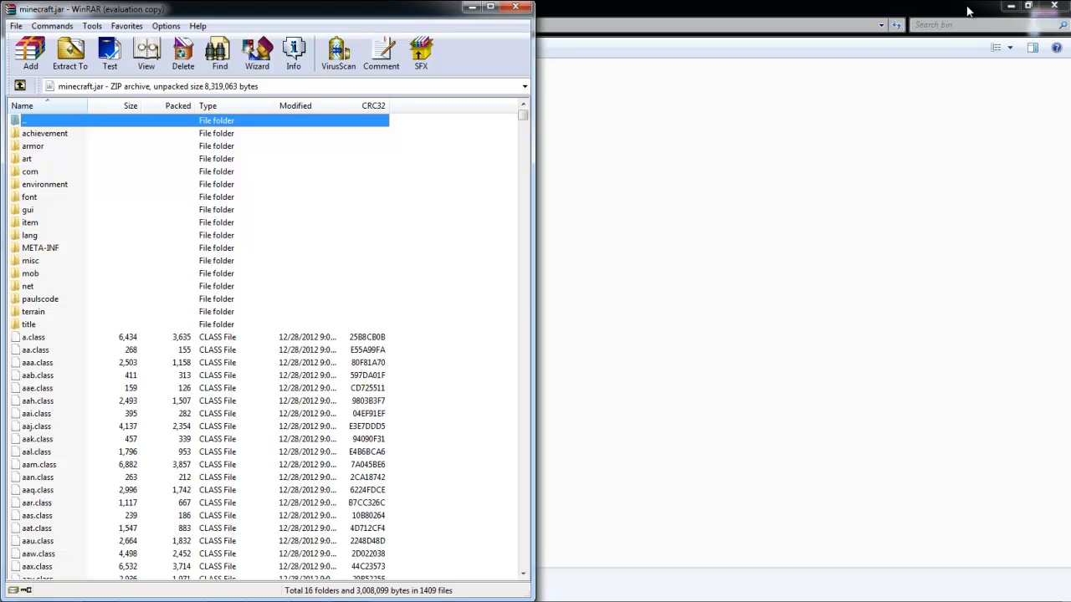
click(1011, 7)
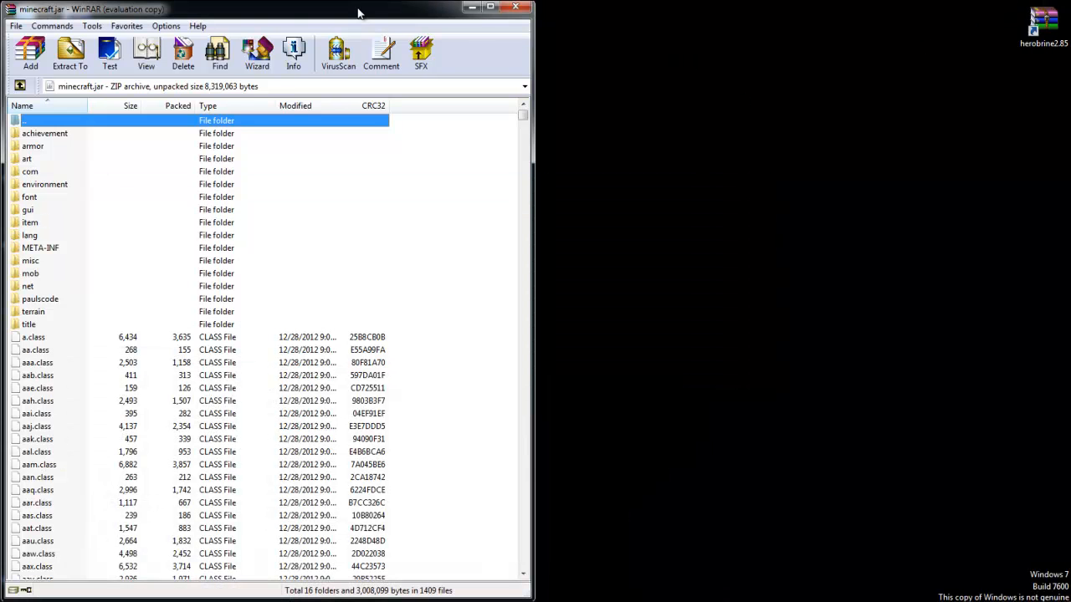
key(super+d)
key(super+d)
drag(240, 12, 1070, 109)
Open ModLoader.zip snapped to the left half and select all its class files
double_click(482, 288)
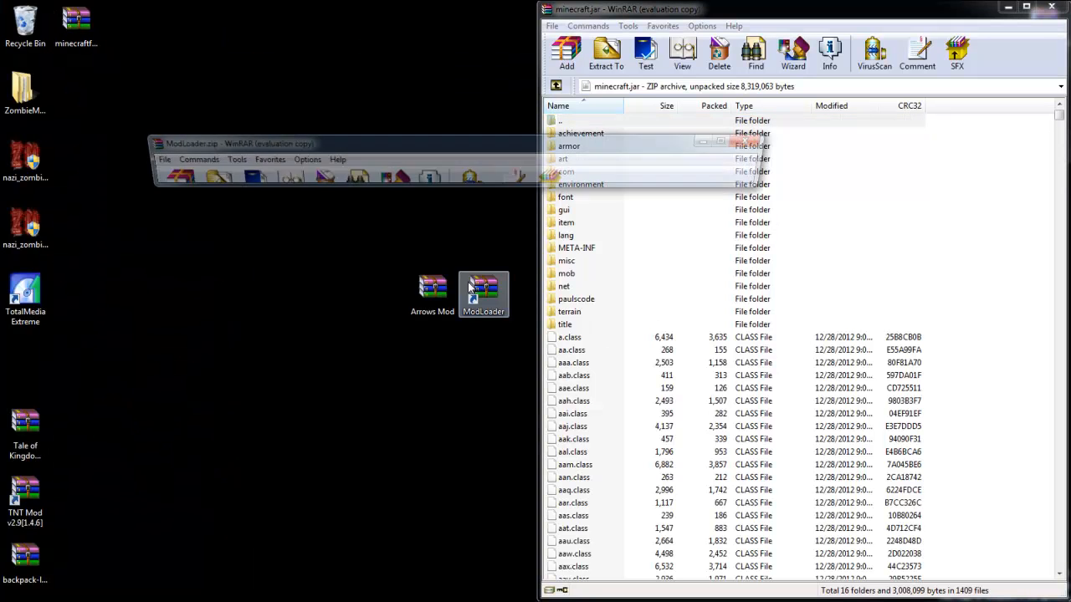
mouse_move(276, 144)
mouse_down()
mouse_move(84, 157)
mouse_move(241, 166)
mouse_move(0, 168)
mouse_up()
click(351, 111)
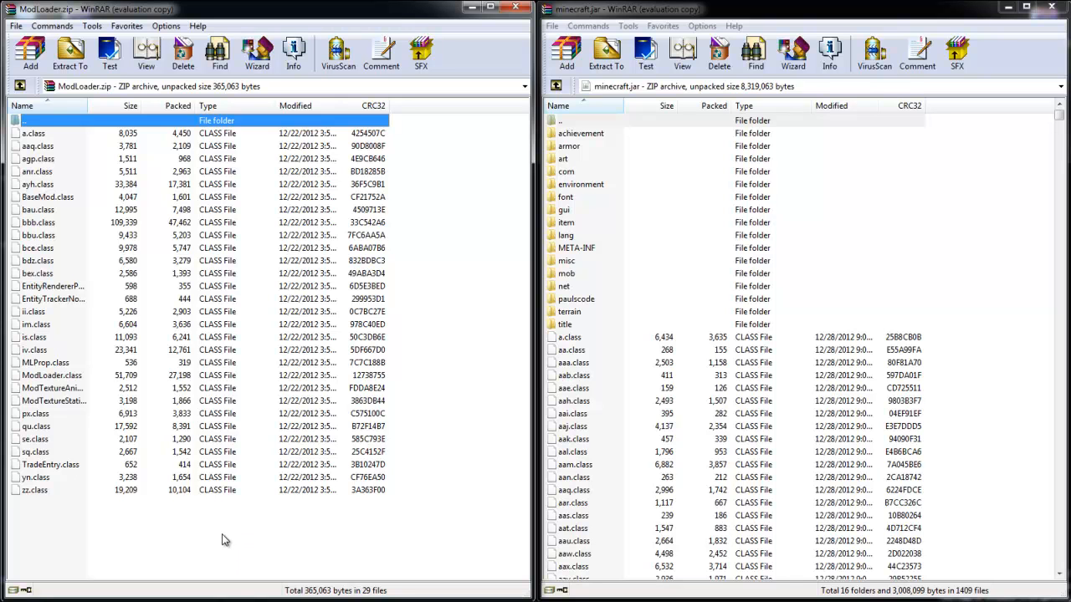
drag(228, 529, 196, 126)
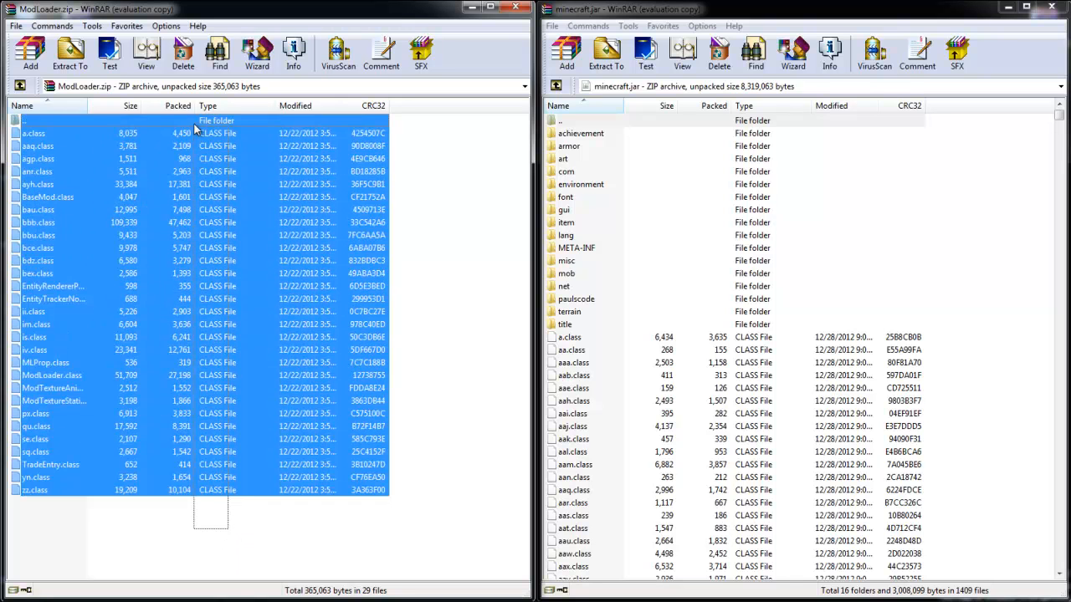
Drag the 29 ModLoader class files into minecraft.jar and confirm adding them
drag(786, 476, 507, 479)
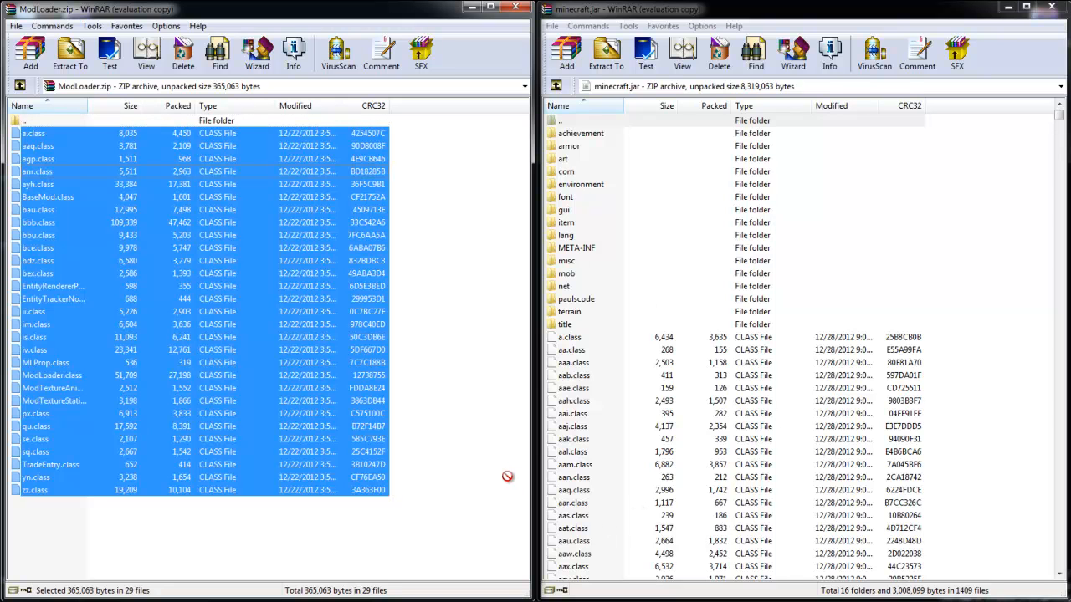
drag(507, 478, 44, 350)
drag(44, 349, 711, 280)
mouse_move(610, 399)
mouse_down()
mouse_move(155, 365)
mouse_move(519, 247)
mouse_move(596, 239)
mouse_up()
mouse_move(615, 243)
mouse_down()
mouse_move(588, 191)
mouse_move(129, 264)
mouse_move(793, 465)
mouse_move(789, 485)
mouse_up()
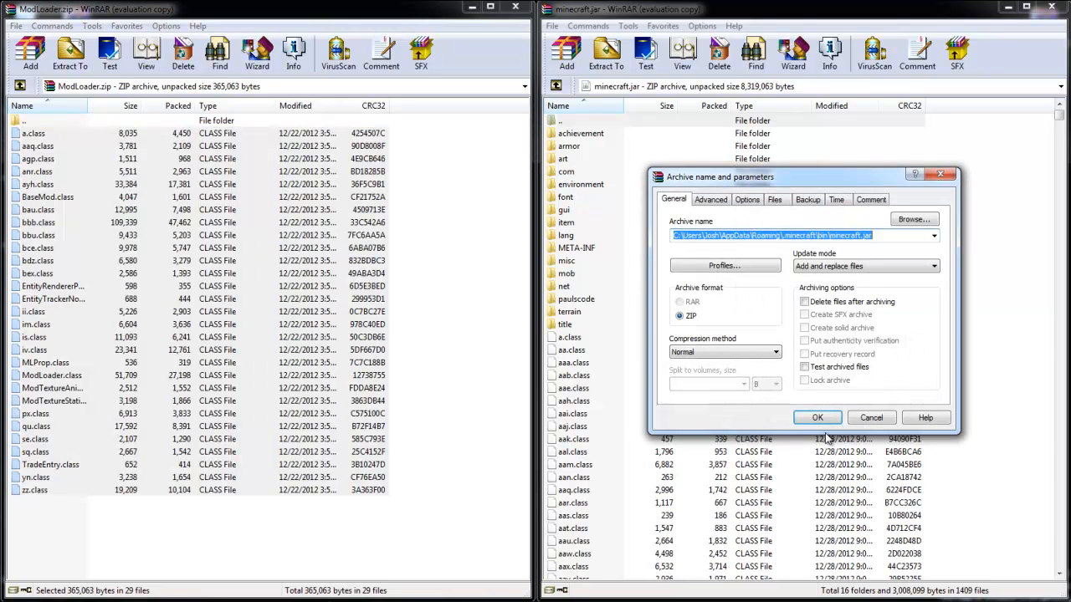
click(818, 417)
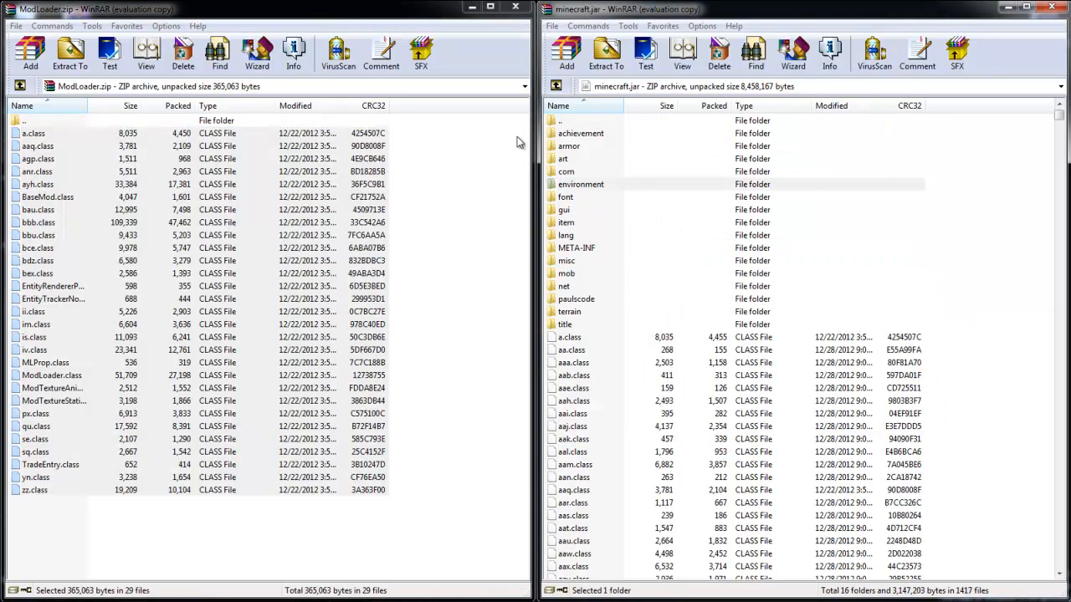
Cancel the stray archiving dialog, close ModLoader.zip and open the Arrows Mod archive
drag(586, 184, 251, 293)
click(404, 174)
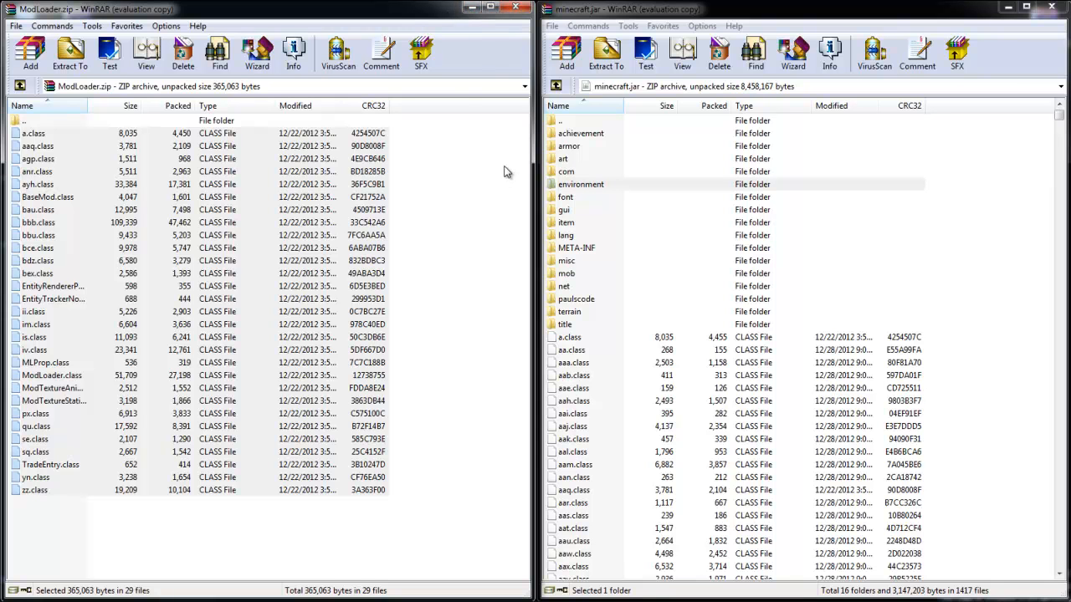
click(515, 9)
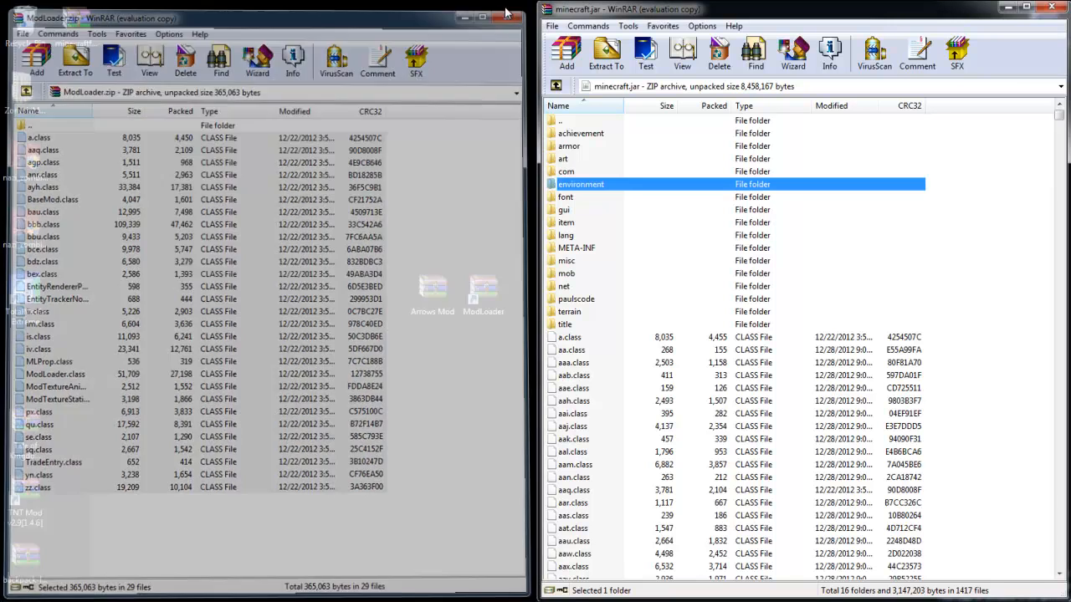
double_click(432, 295)
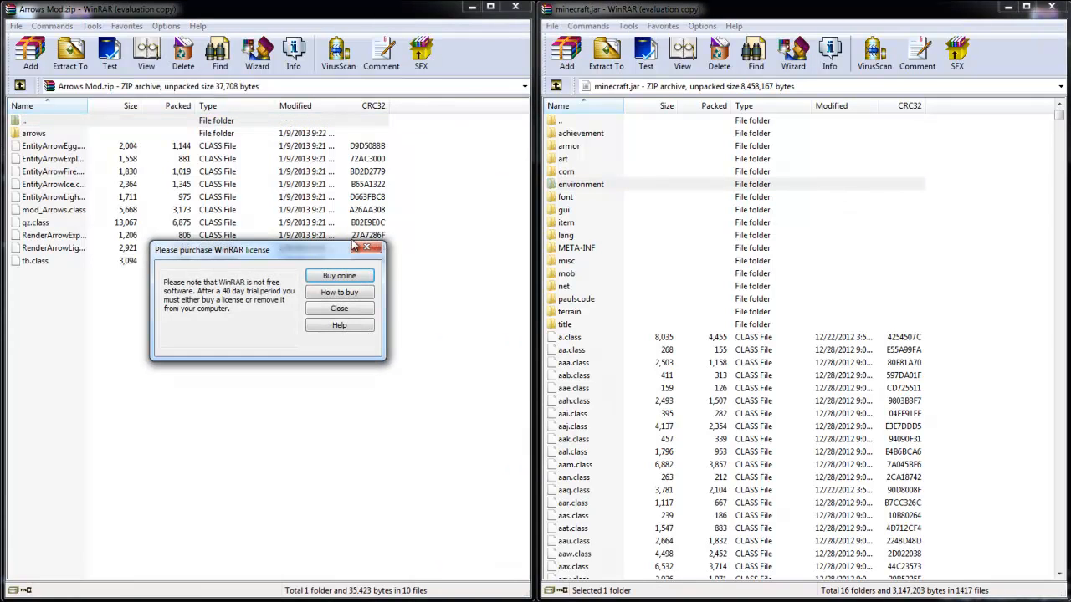
click(385, 247)
Add the Arrows Mod folder and class files into minecraft.jar, then select META-INF
mouse_move(198, 343)
mouse_down()
mouse_move(152, 125)
mouse_move(167, 159)
mouse_move(794, 444)
mouse_up()
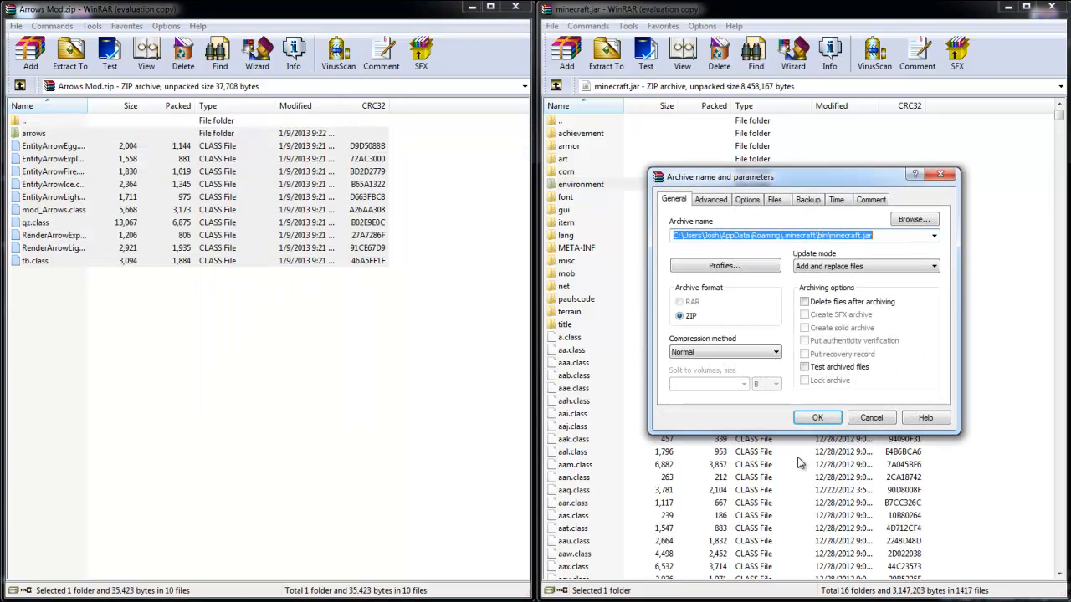
click(818, 421)
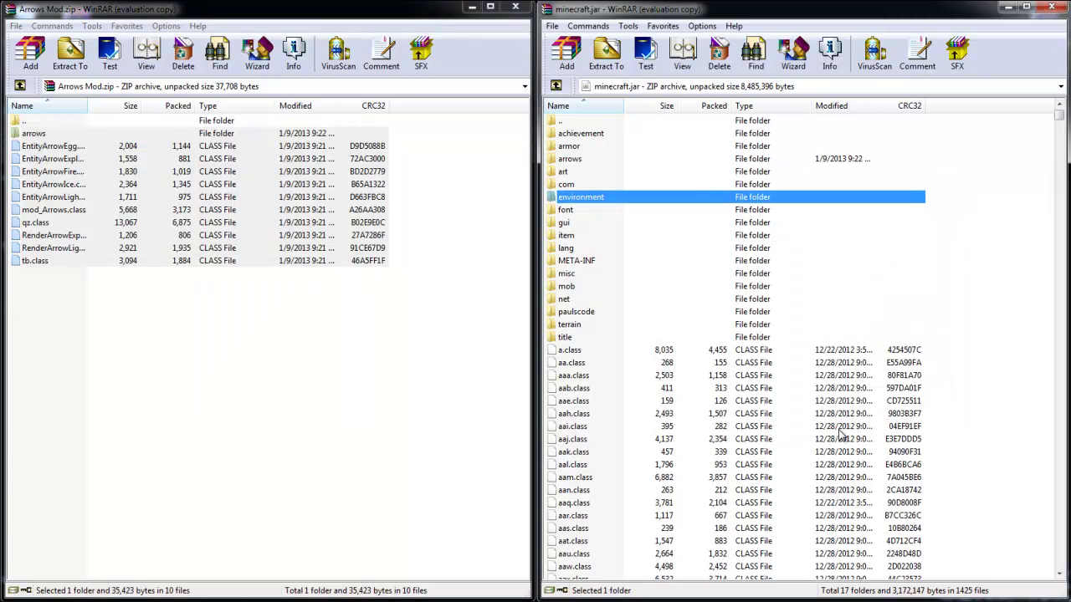
click(577, 260)
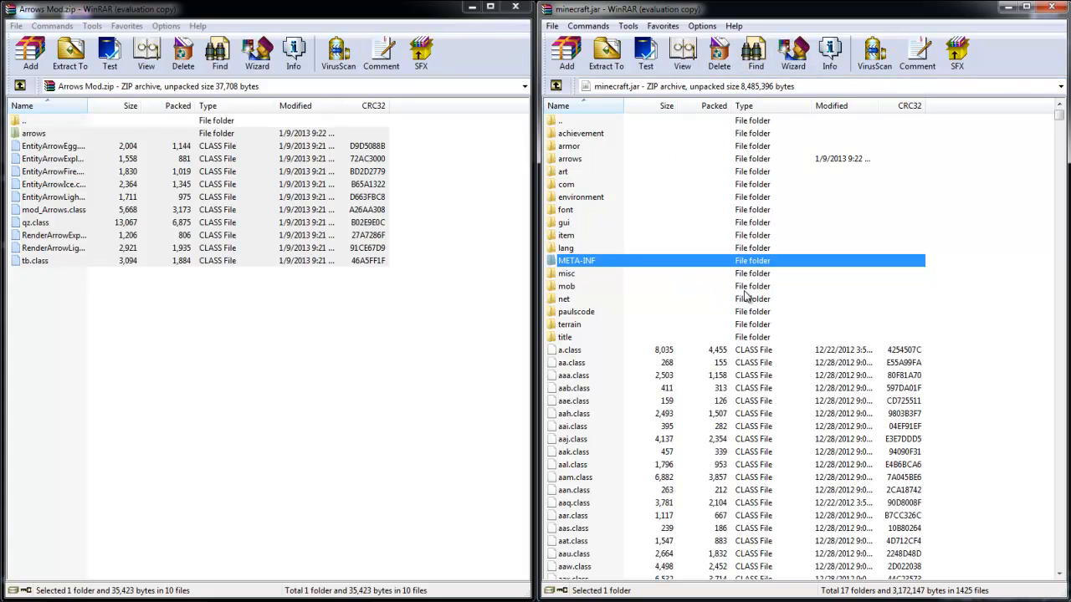
Delete the META-INF folder from minecraft.jar and start the Minecraft launcher
right_click(781, 270)
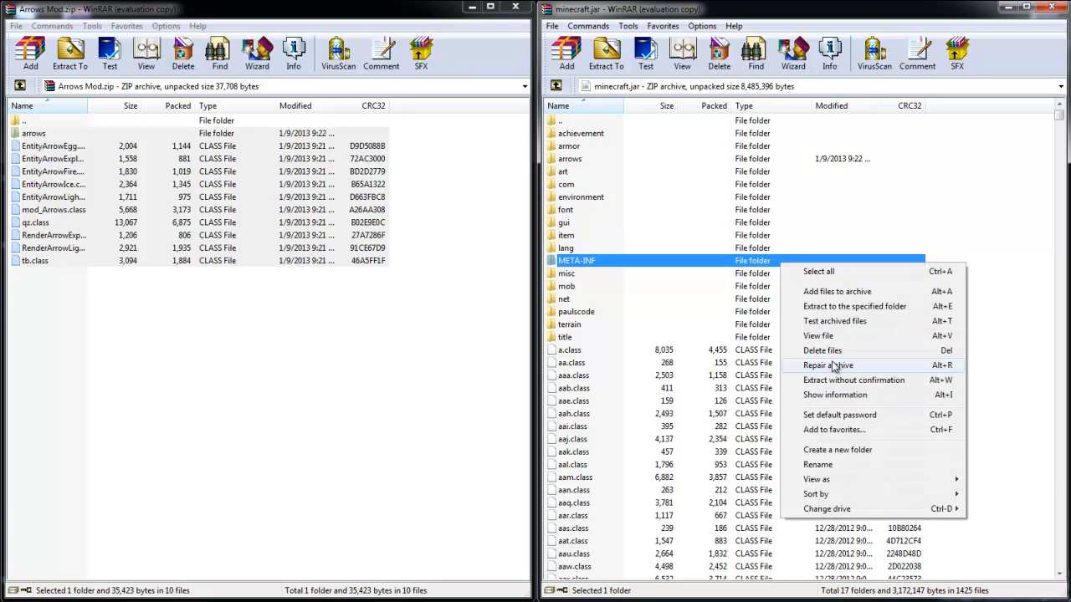
click(720, 56)
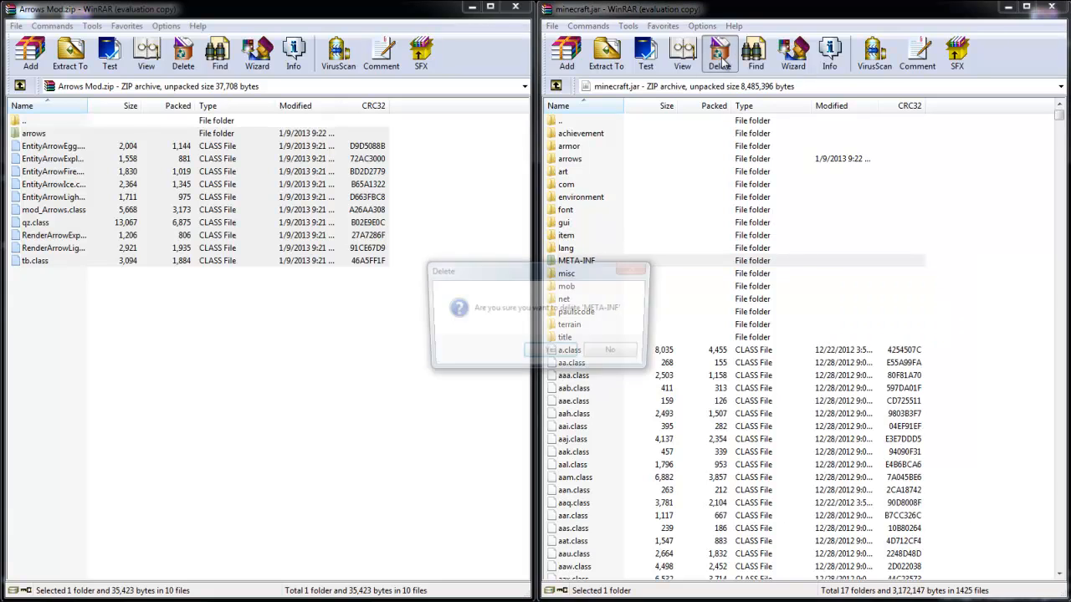
click(549, 353)
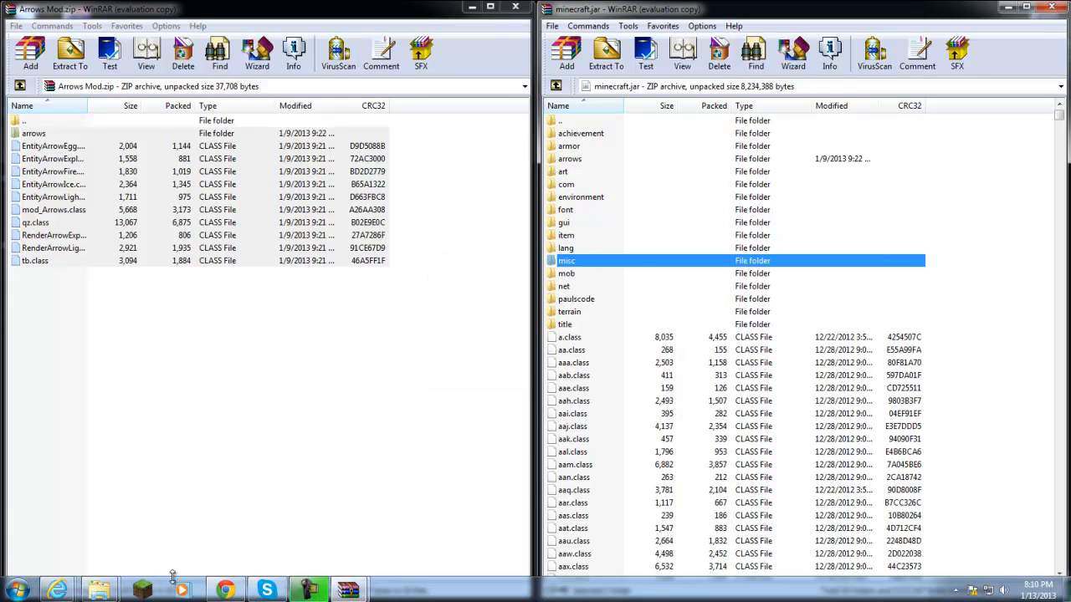
click(142, 591)
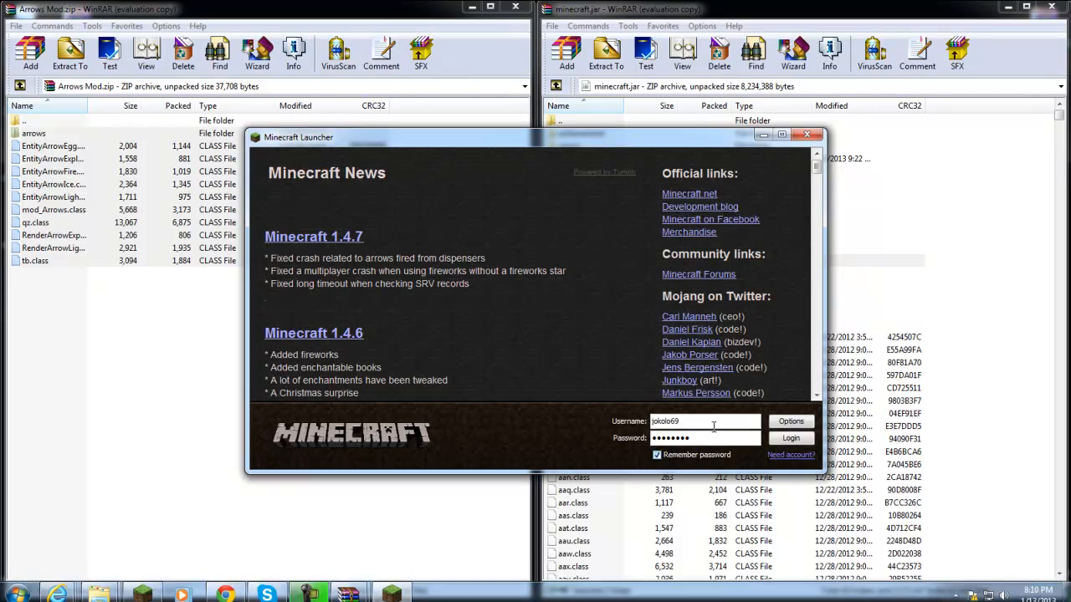
Log in and load the singleplayer world to enter the game
click(791, 437)
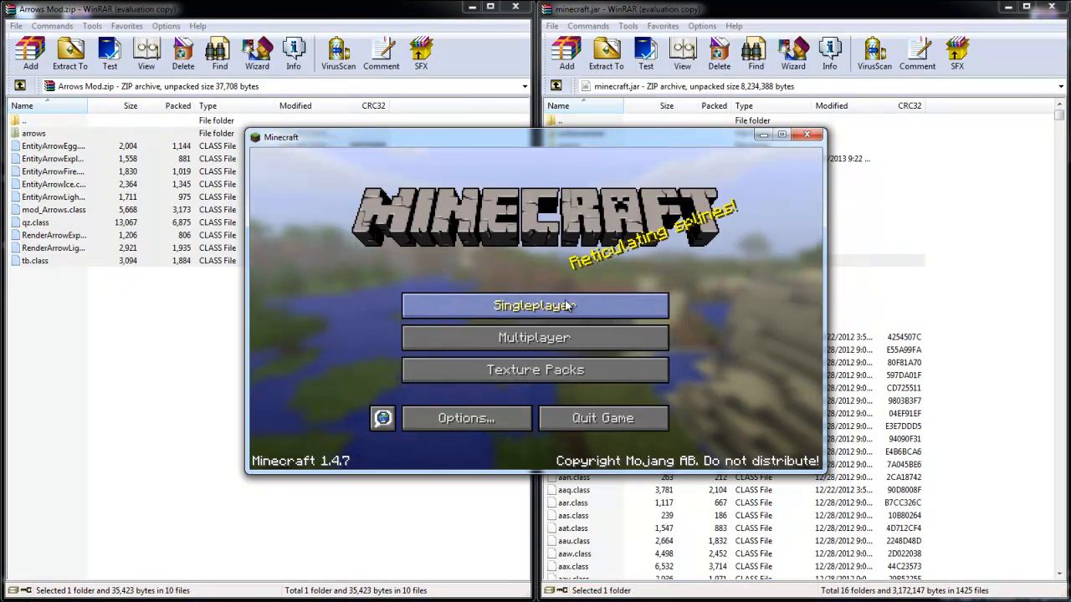
click(554, 303)
click(493, 267)
click(458, 418)
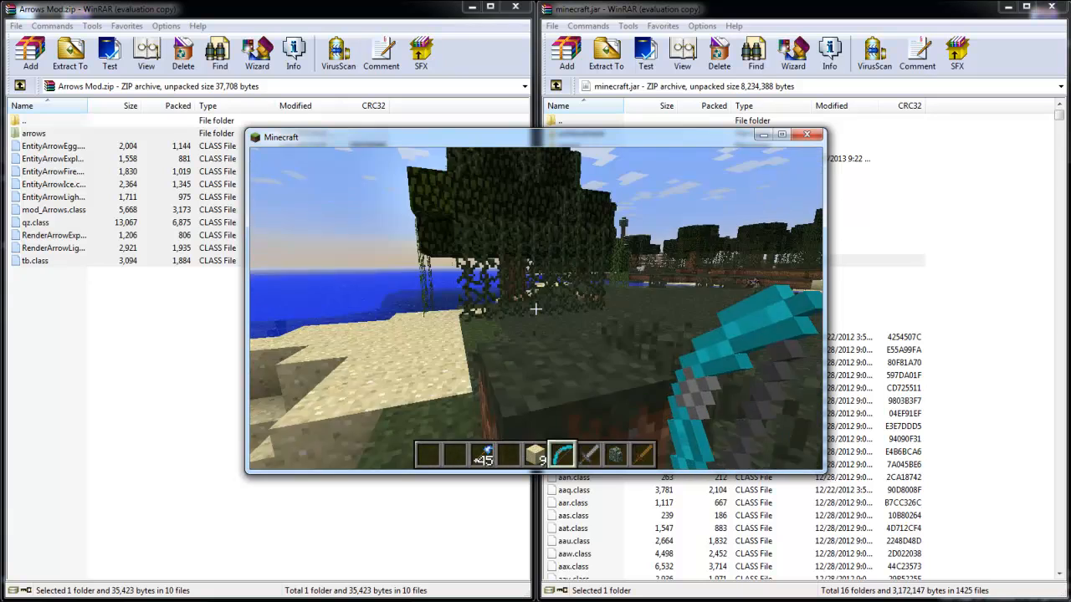
Check the creative inventory's Combat tab for the mod's Egg, Explosive and Lightning Arrows
key(Escape)
key(Escape)
key(e)
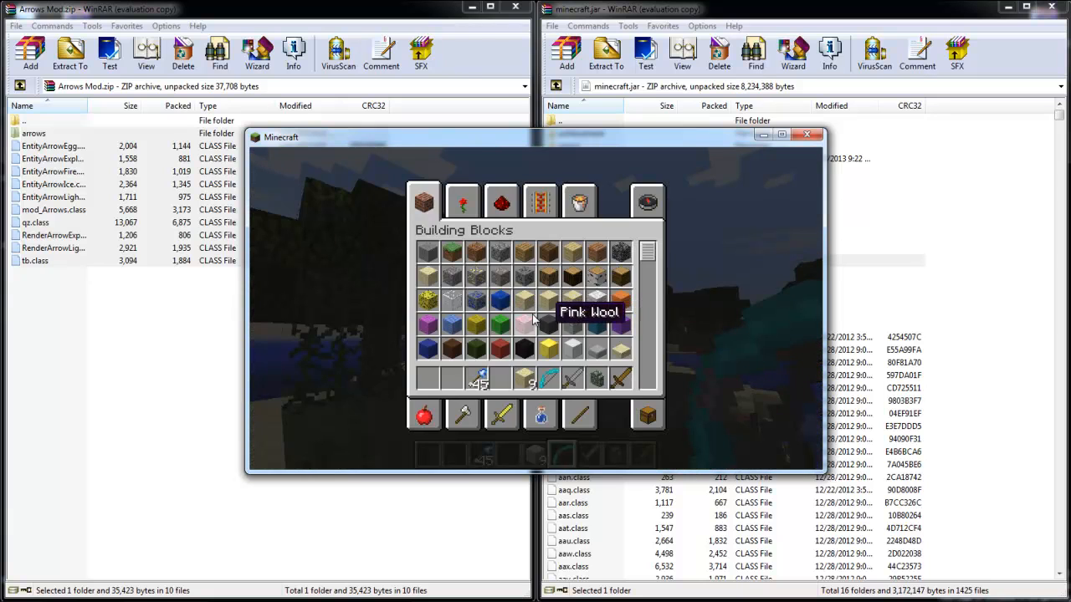
click(503, 415)
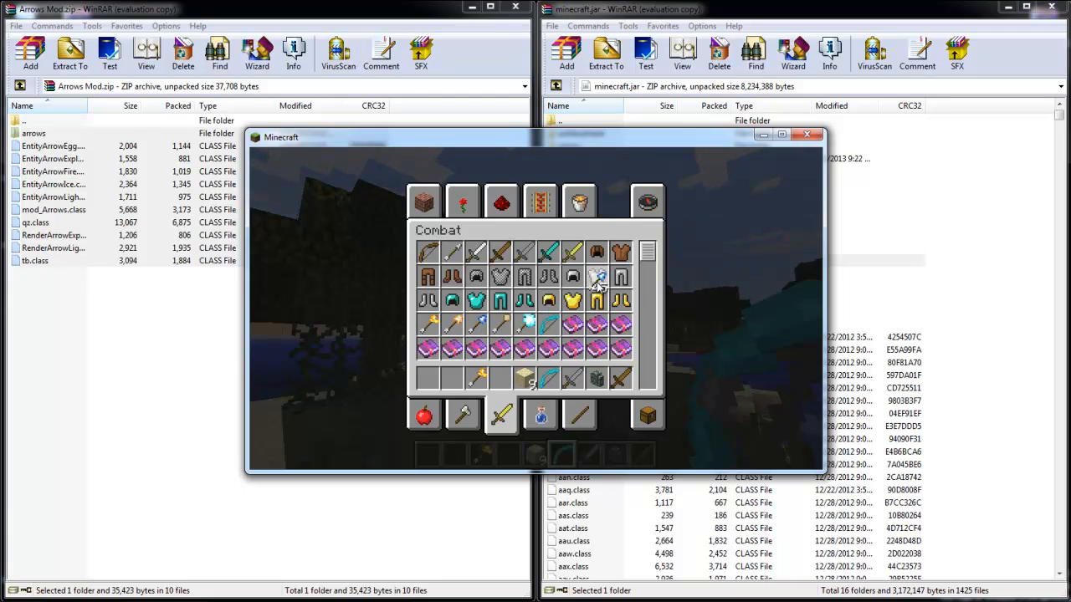
key(e)
scroll(535, 309, down, 1)
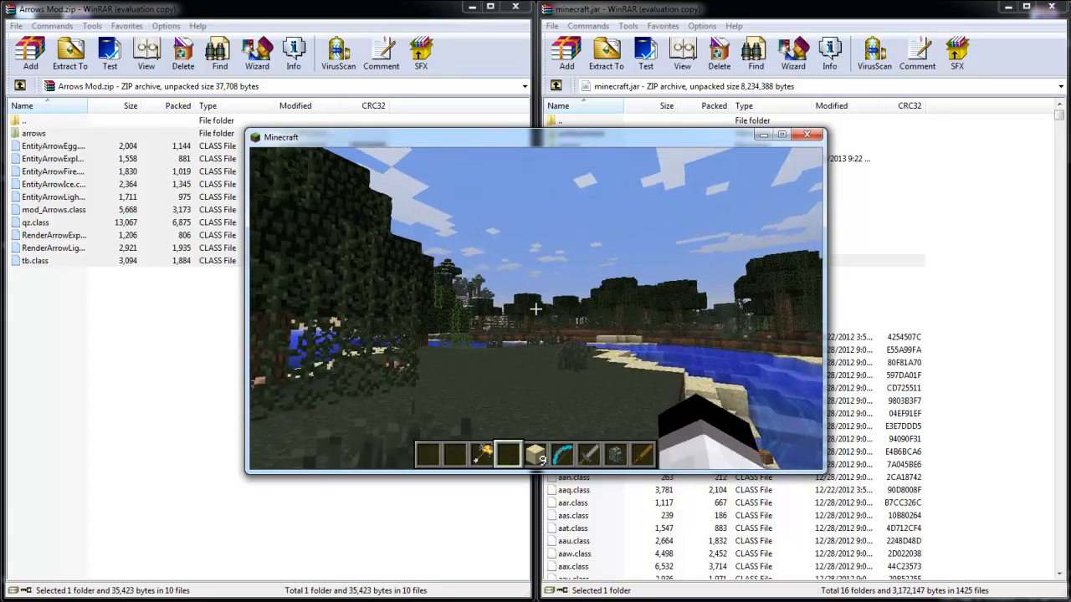
scroll(535, 310, up, 1)
scroll(535, 310, down, 2)
scroll(535, 309, down, 1)
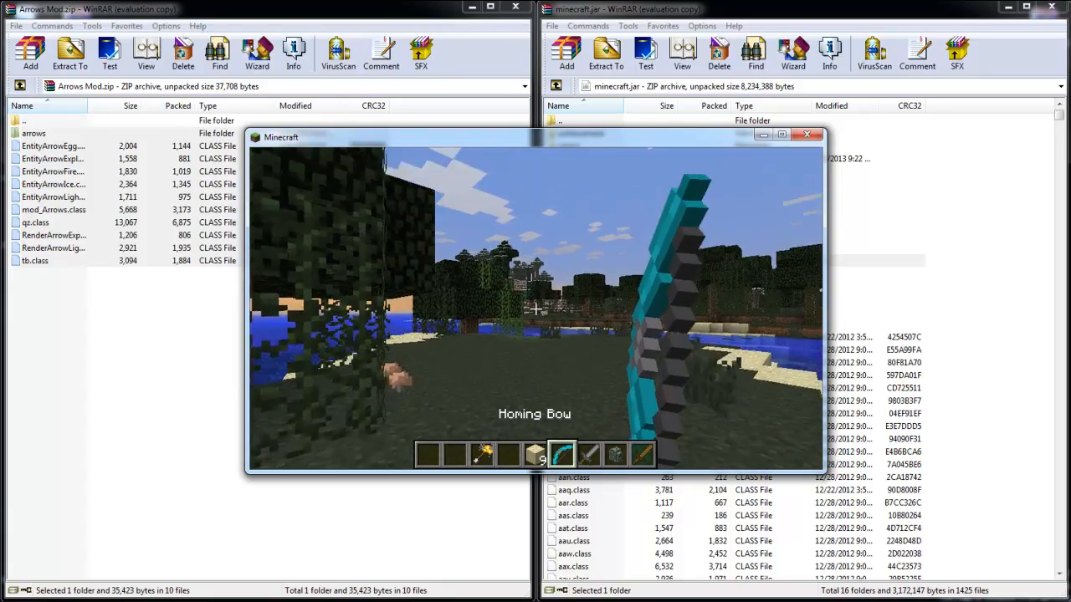
Fire explosive arrows from the Homing Bow, blasting a crater into the ground
right_click(536, 309)
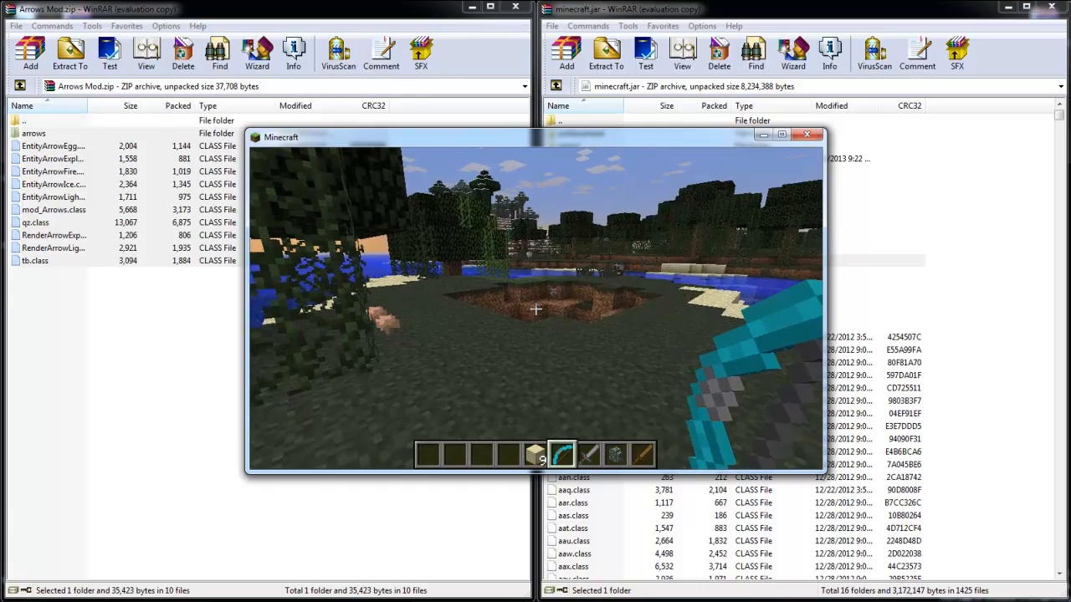
right_click(535, 309)
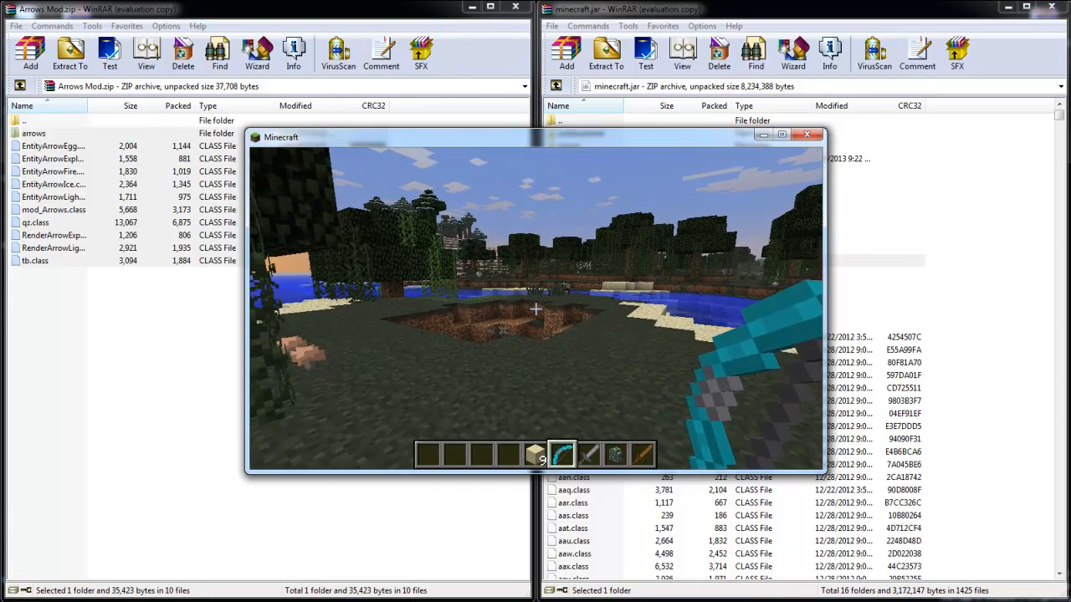
right_click(535, 310)
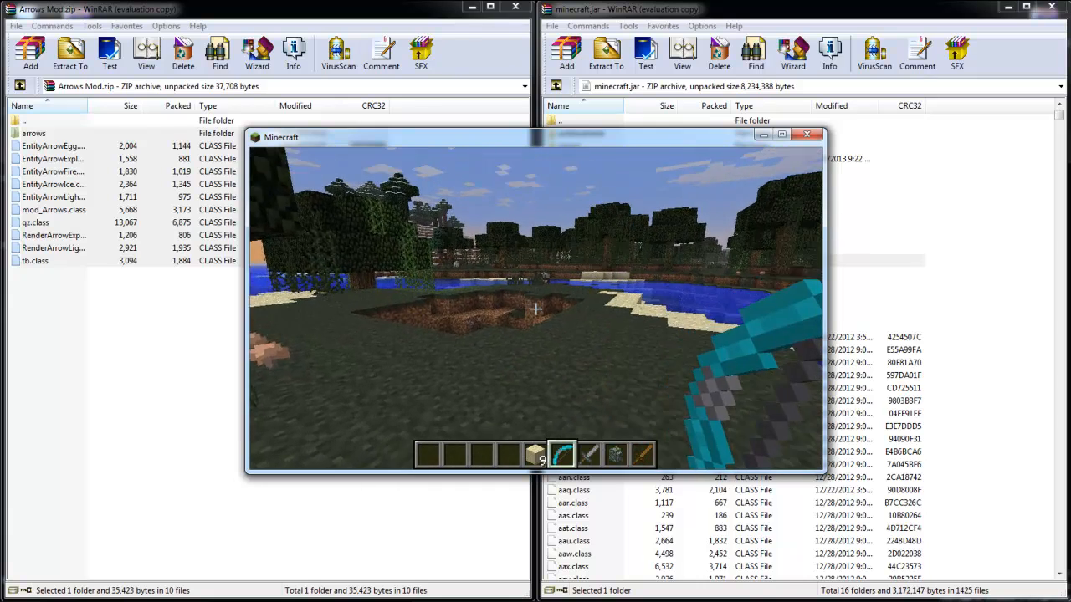
right_click(535, 309)
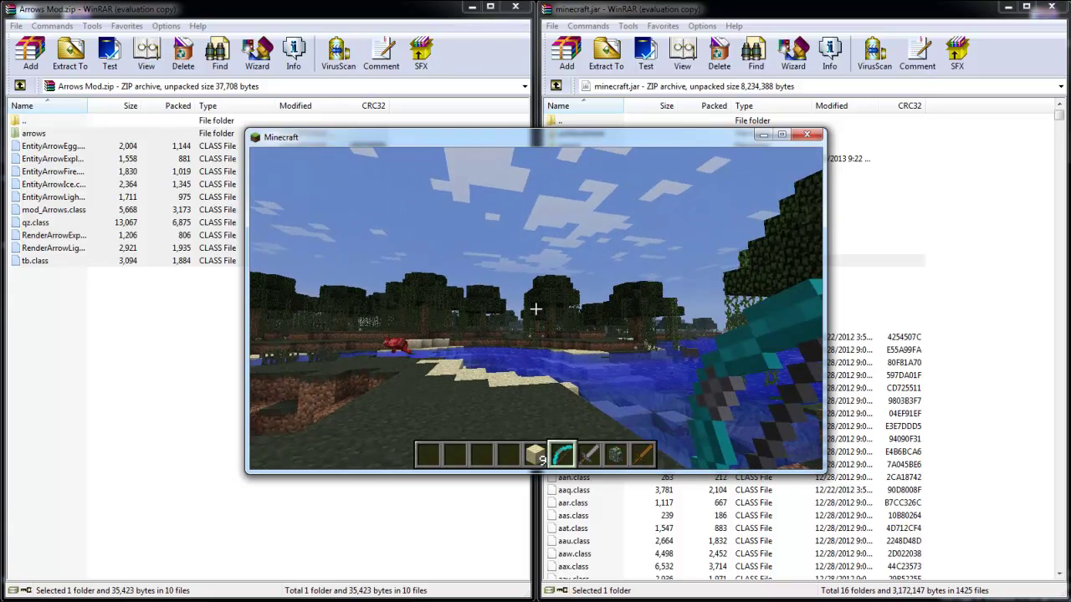
key(e)
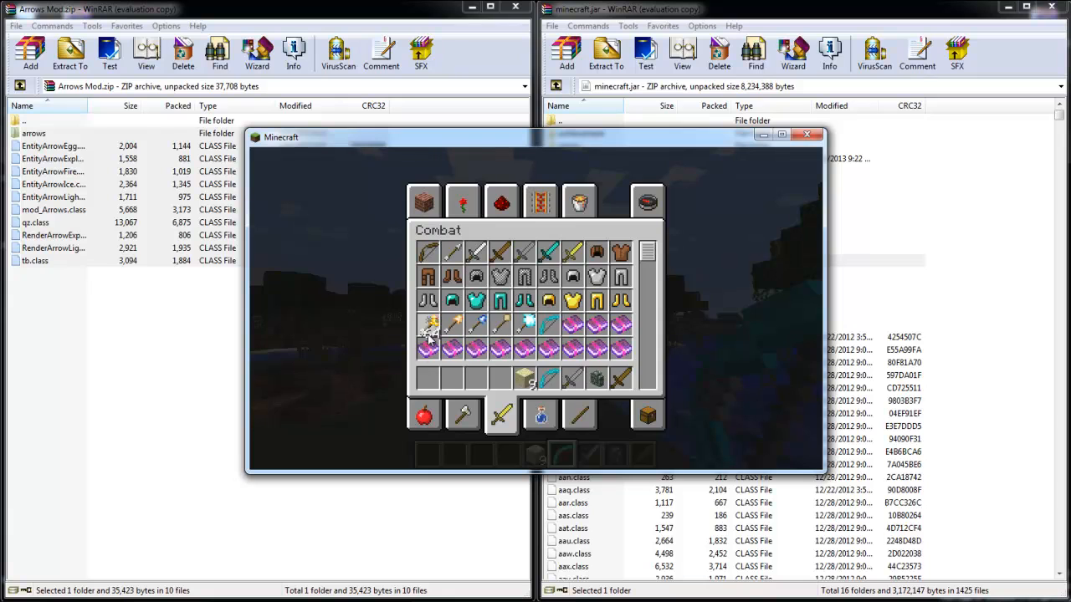
Leave the inventory and dig out the crater dirt, briefly pausing and resuming the game
key(e)
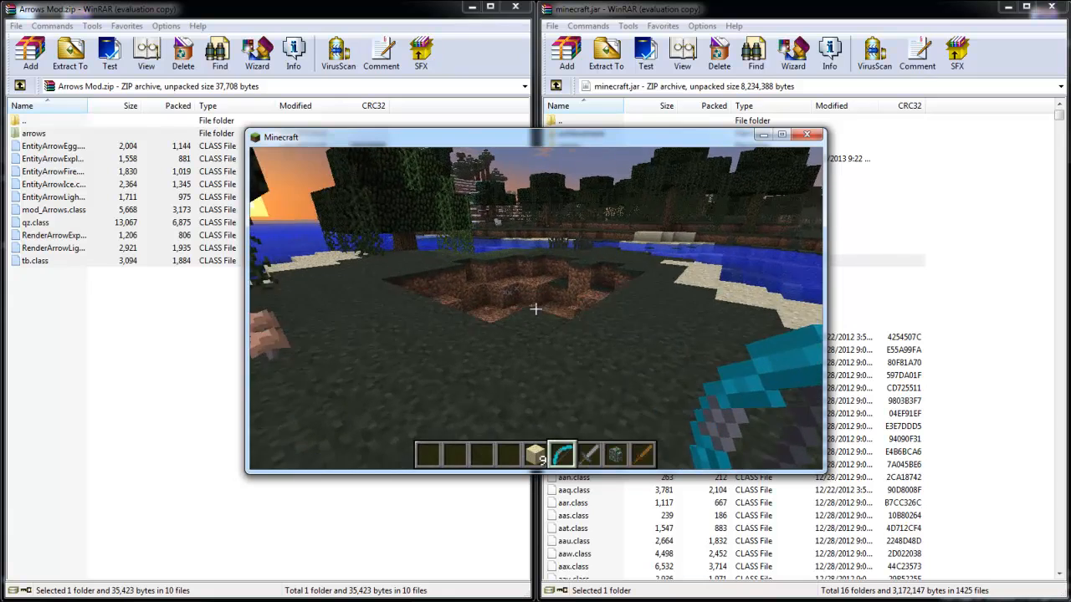
drag(536, 310, 535, 310)
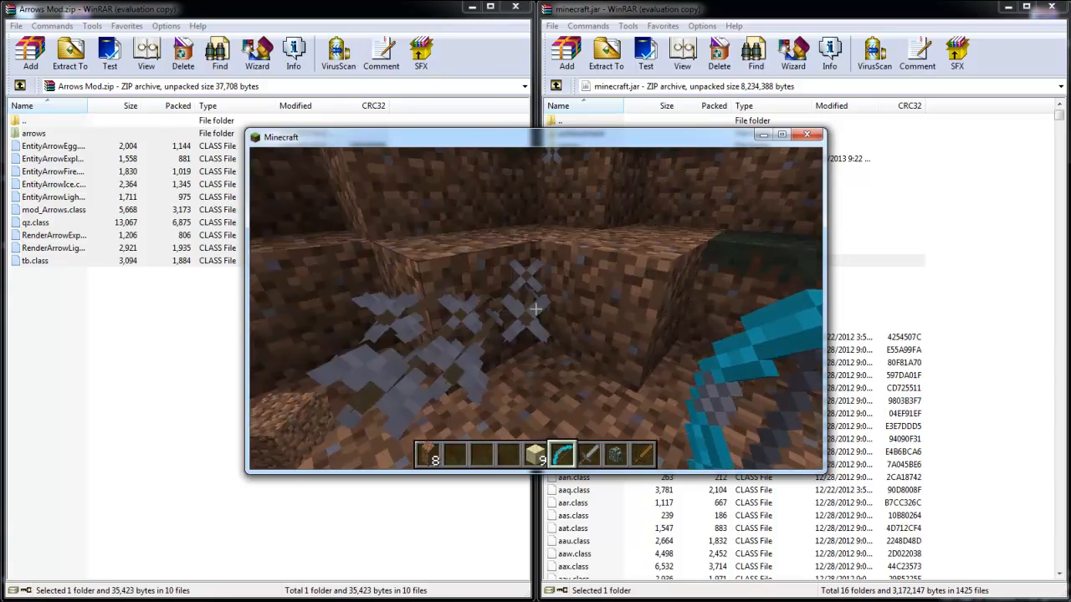
key(Escape)
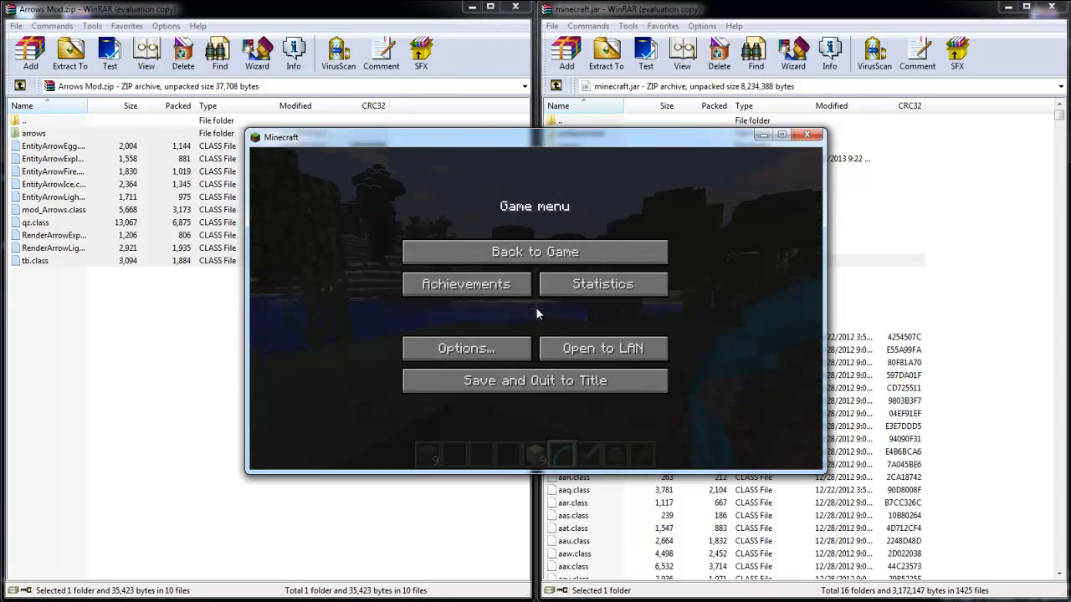
key(Escape)
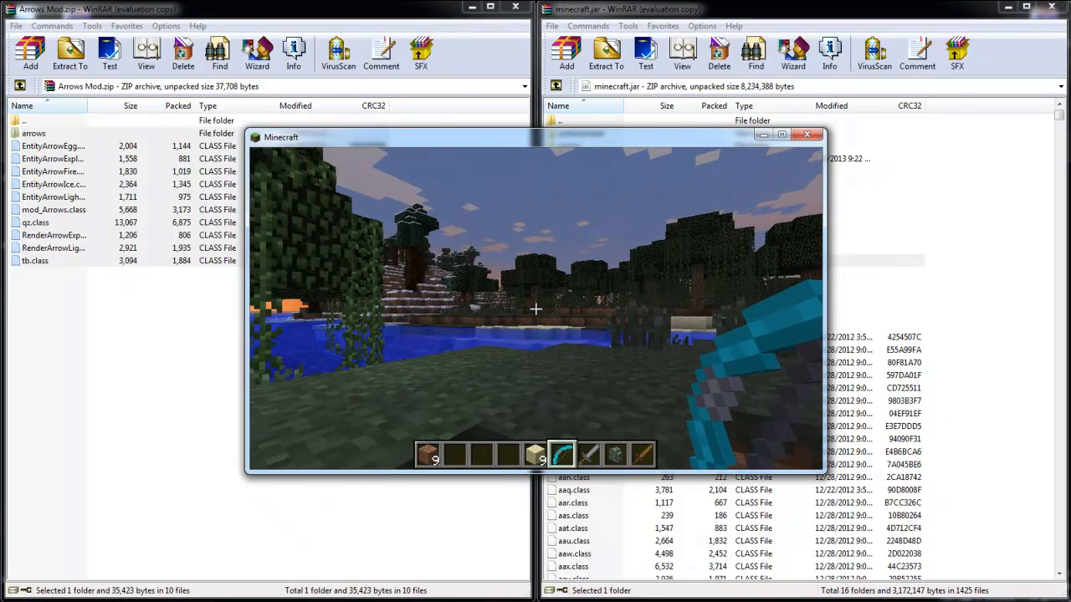
Check the debug overlay, turn toward the pit, then walk forward to the water's edge
key(F3)
drag(536, 310, 535, 309)
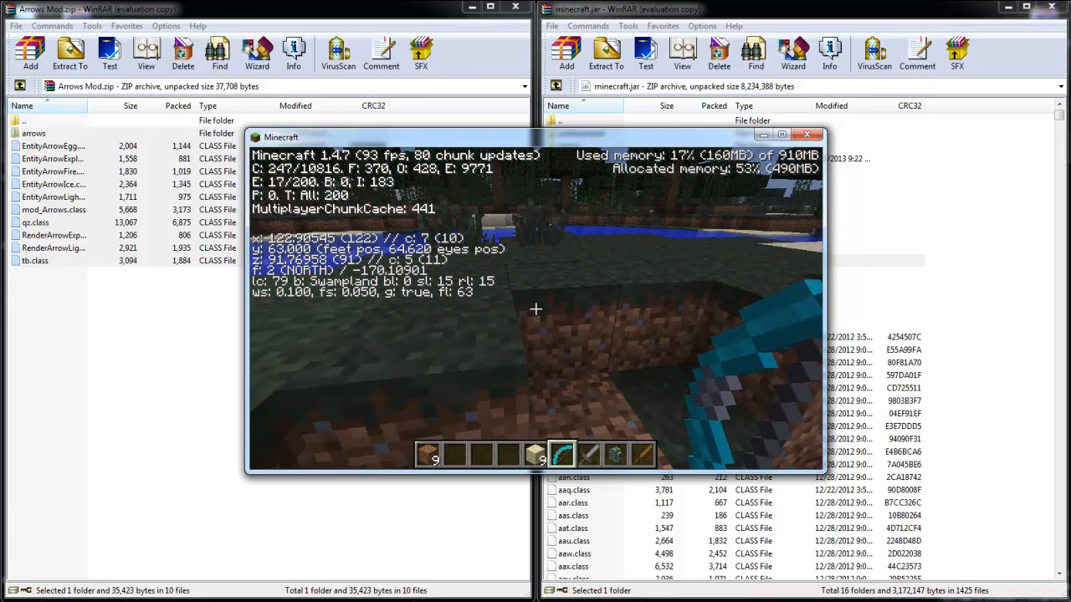
key(F3)
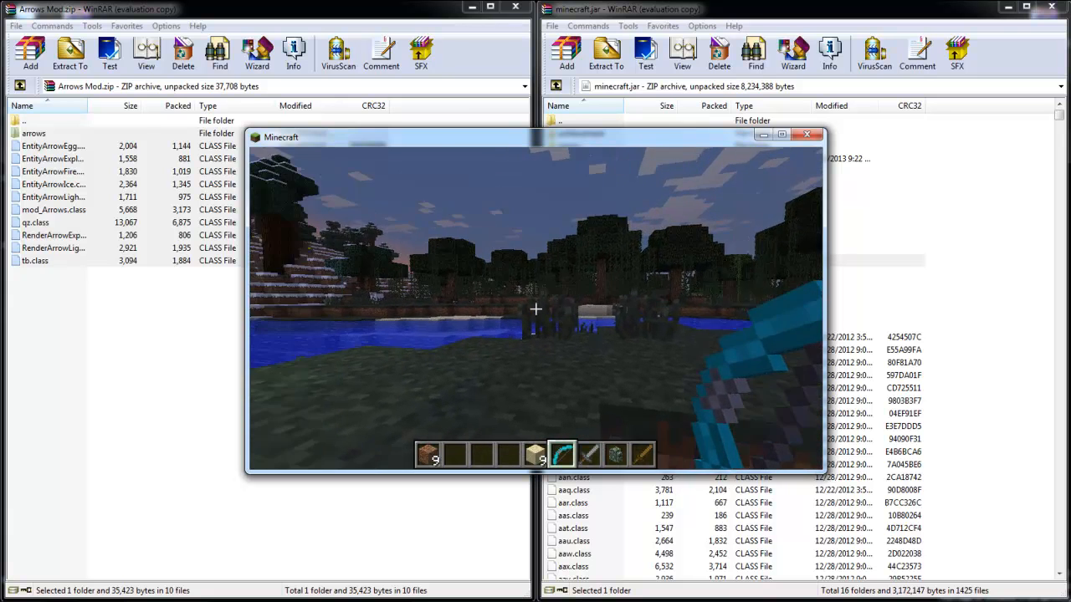
key(w)
key(w)
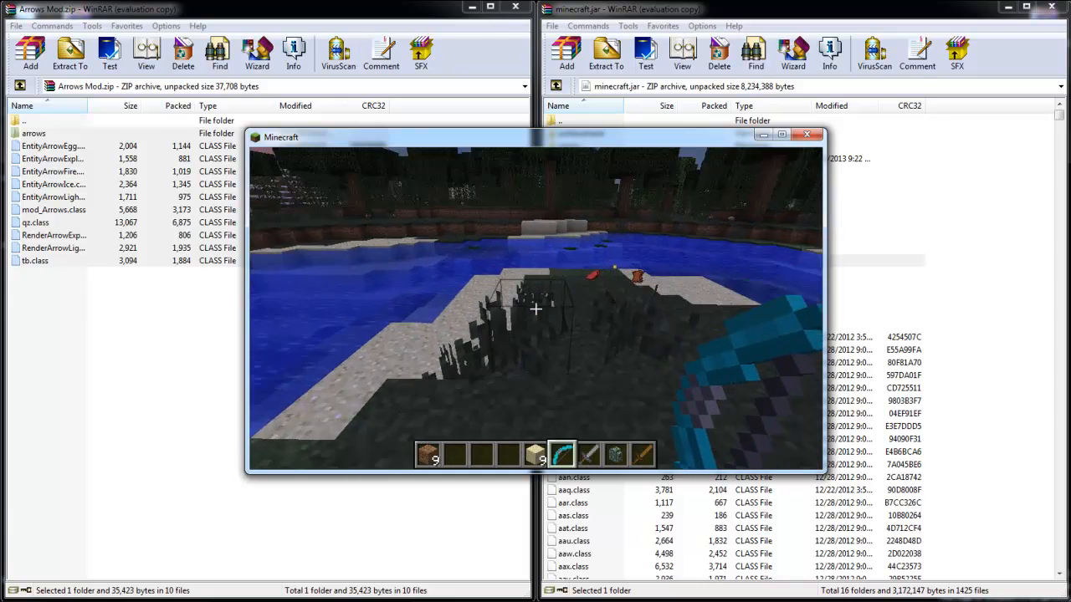